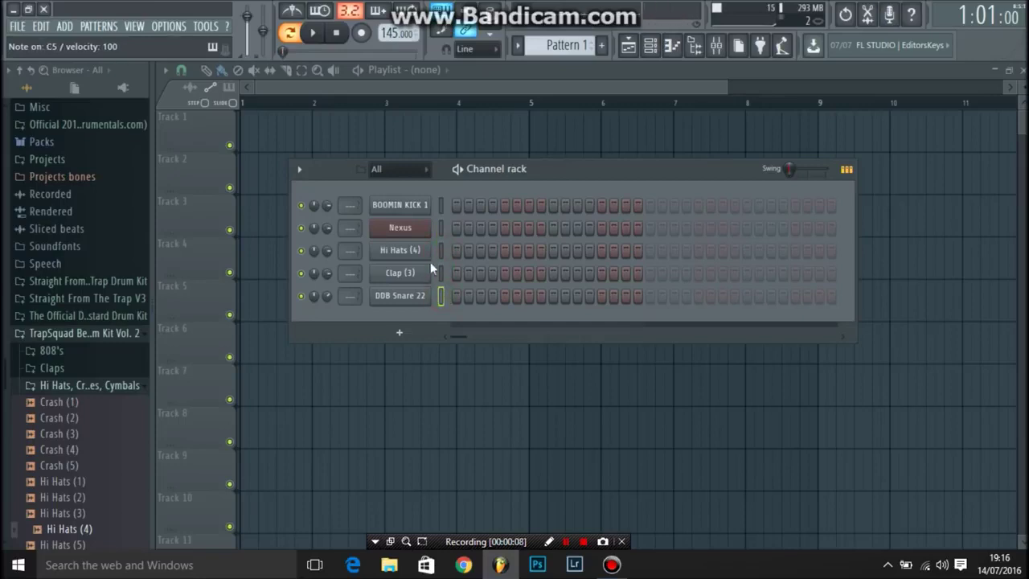
Open the Nexus piano roll and place D#6, A#5 and F#5 chords on beats 1 and 2 of bar 1
right_click(418, 233)
left_click(441, 231)
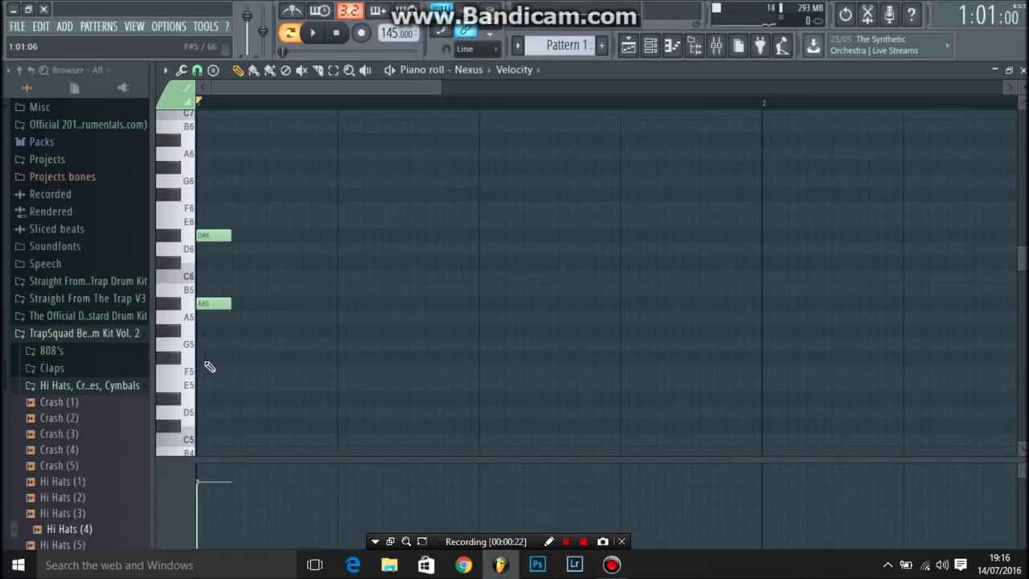
left_click(390, 70)
key("space")
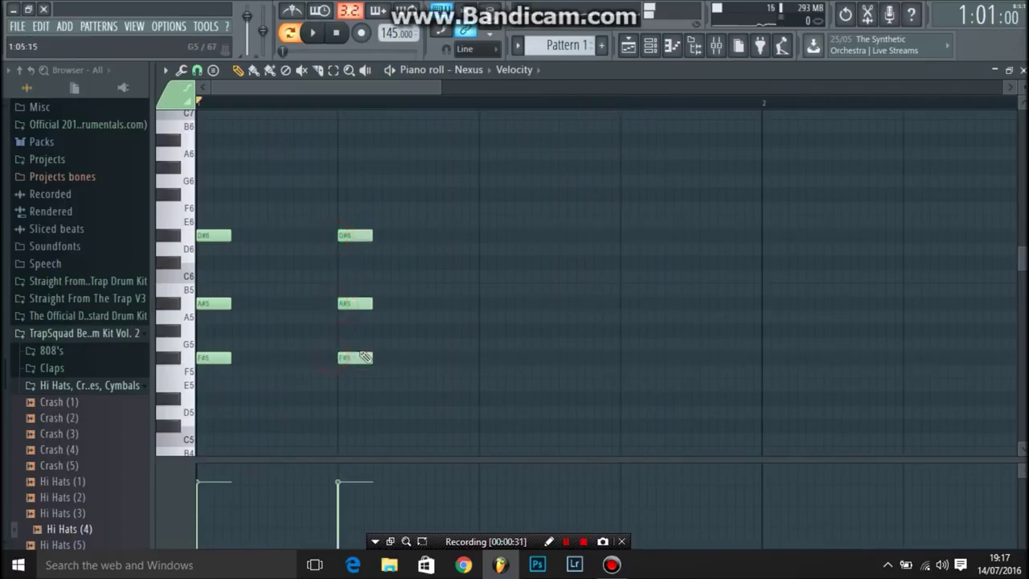
Place a D#6, B5 and F#5 chord on beat 3 of bar 1 and copy it to beat 4
left_click(390, 69)
key("space")
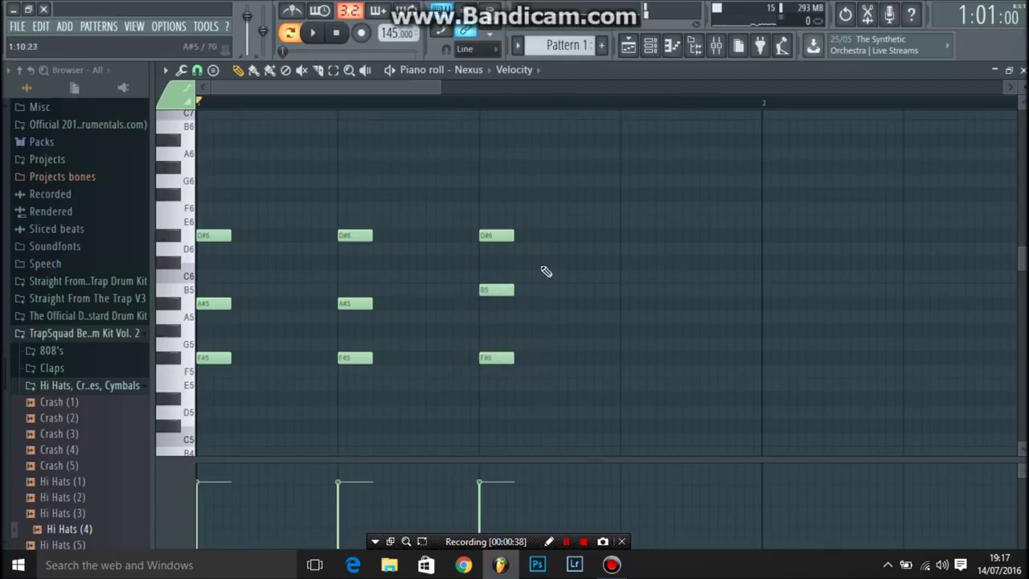
key("space")
scroll(530, 131, "down", 2, "ctrl")
key("space")
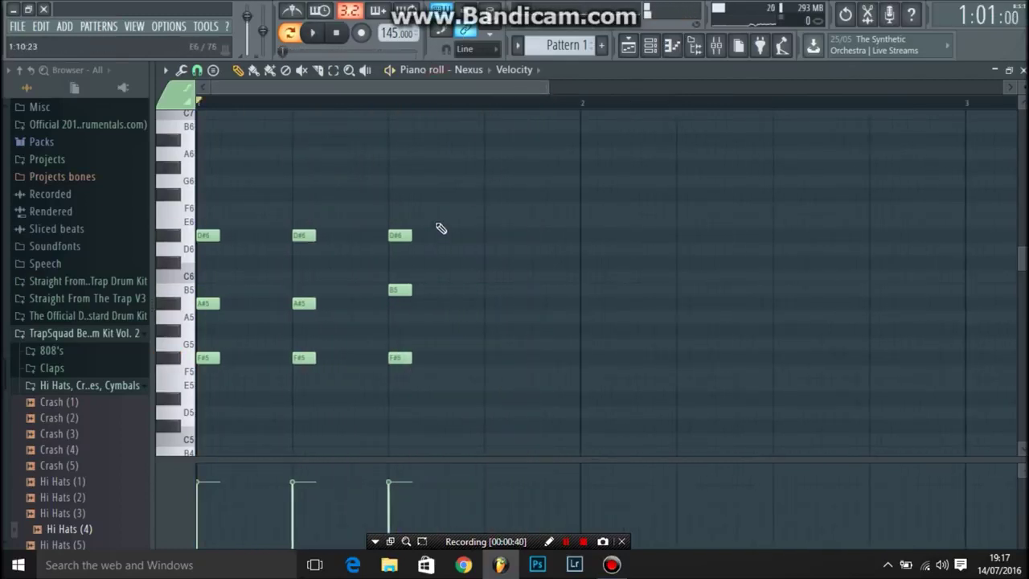
left_click_drag(446, 402, 394, 225)
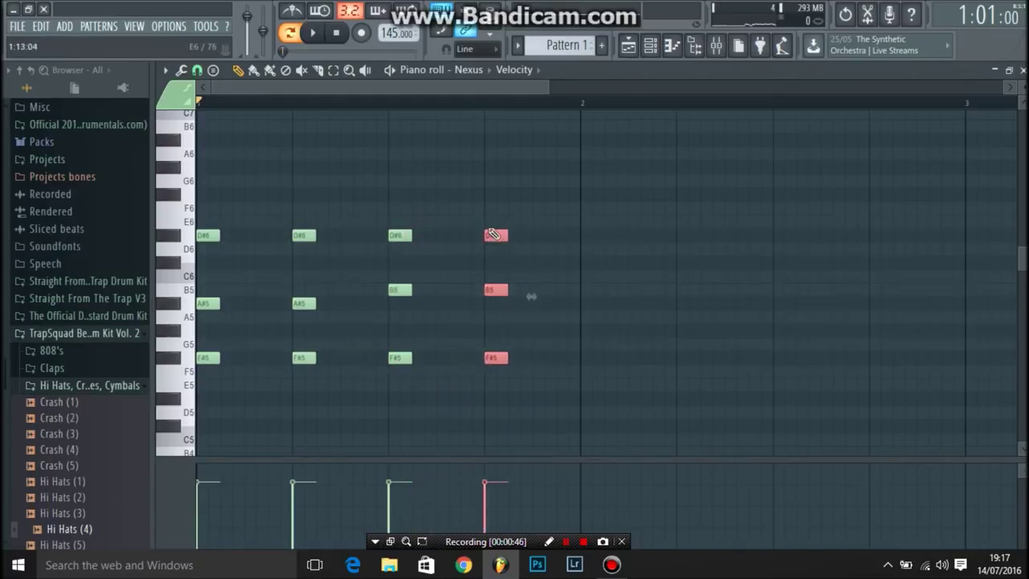
Fill bar 2 with D6, A#5 and F#5 chords on beats 1 and 2, and F#6, D6 and A#5 chords on beats 3 and 4
left_click(581, 250)
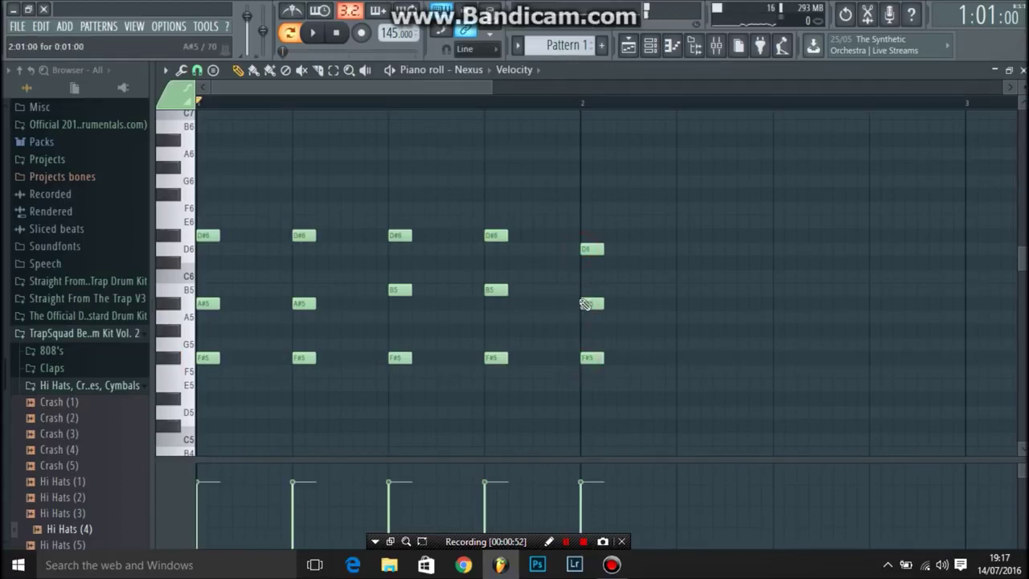
key("space")
left_click(680, 250)
key("space")
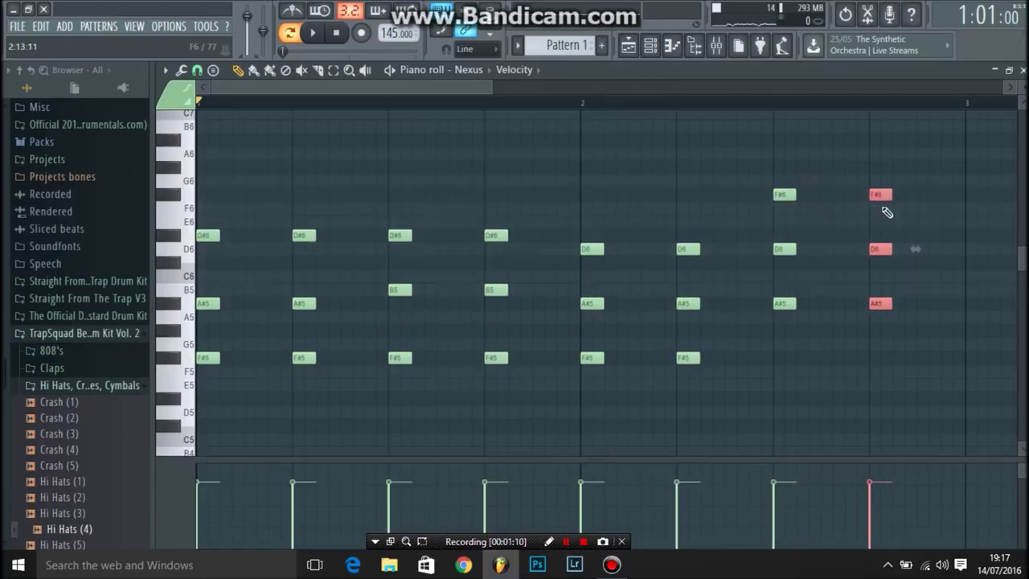
Play the chord progression and lower the top notes of the last two chords to F6
key("space")
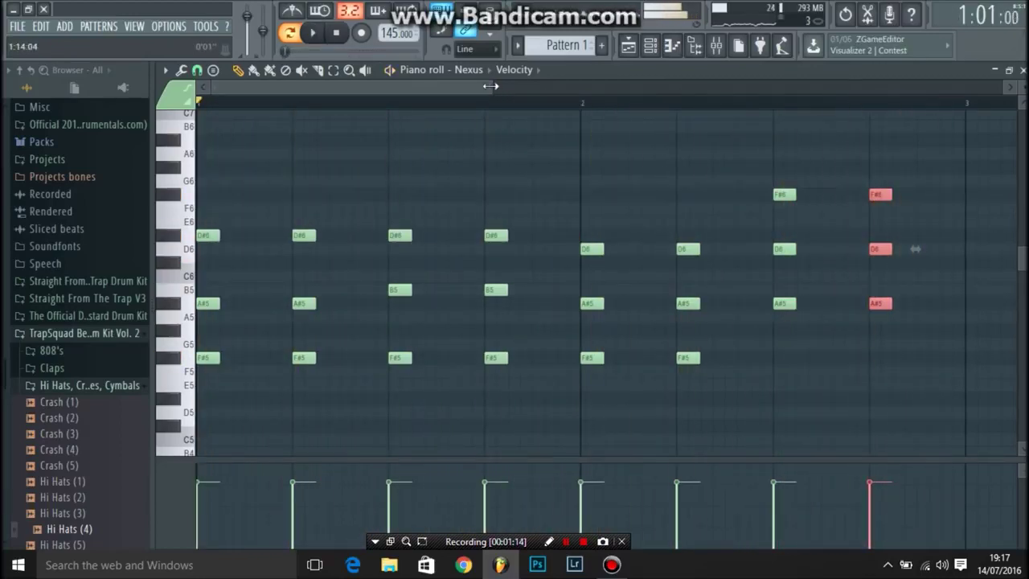
key("space")
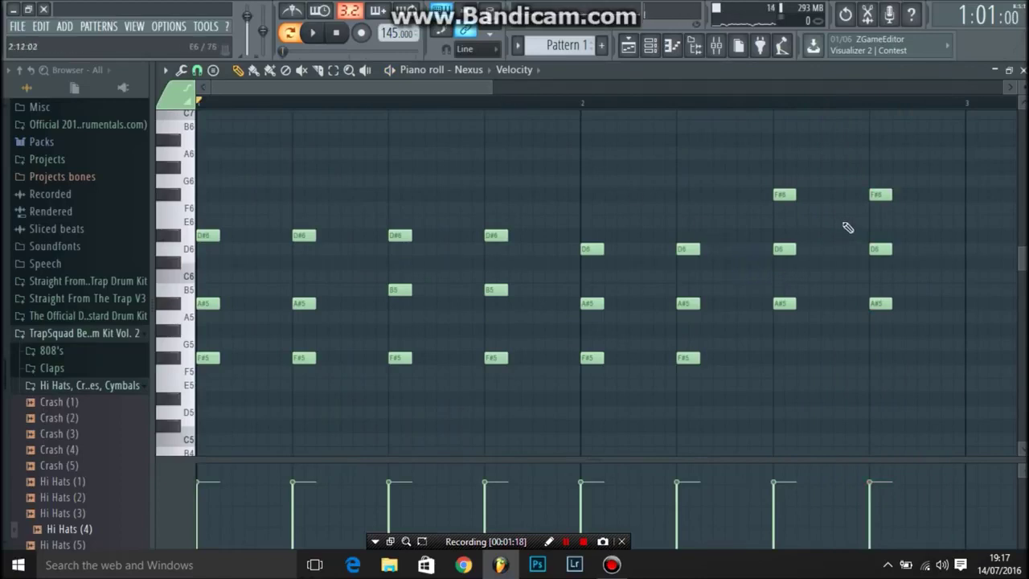
key("space")
left_click_drag(880, 194, 880, 209)
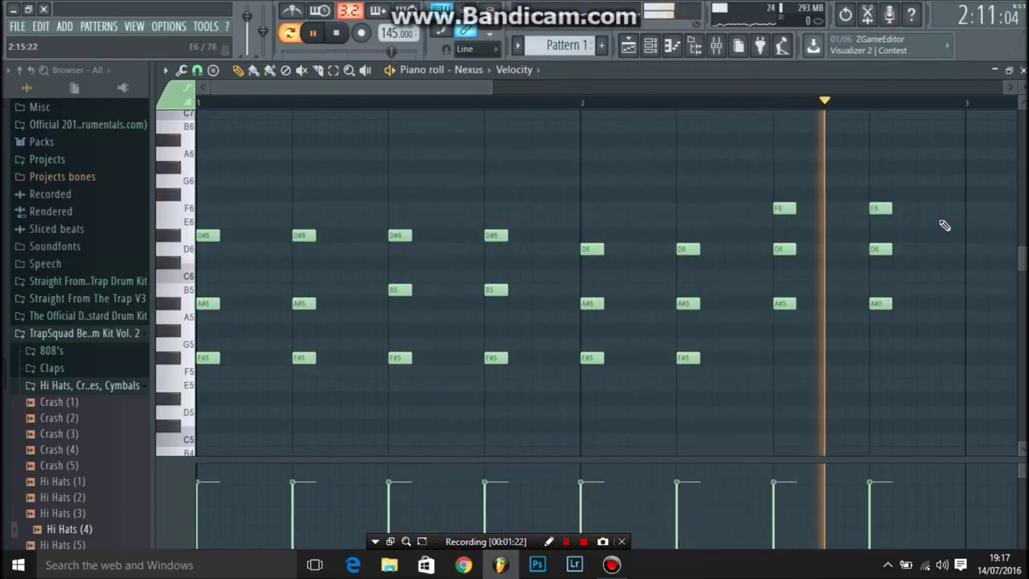
key("space")
Duplicate the two-bar chord progression and align the copy with the start of bar 3
left_click_drag(492, 88, 845, 88)
left_click_drag(641, 149, 29, 491)
key("ctrl+b")
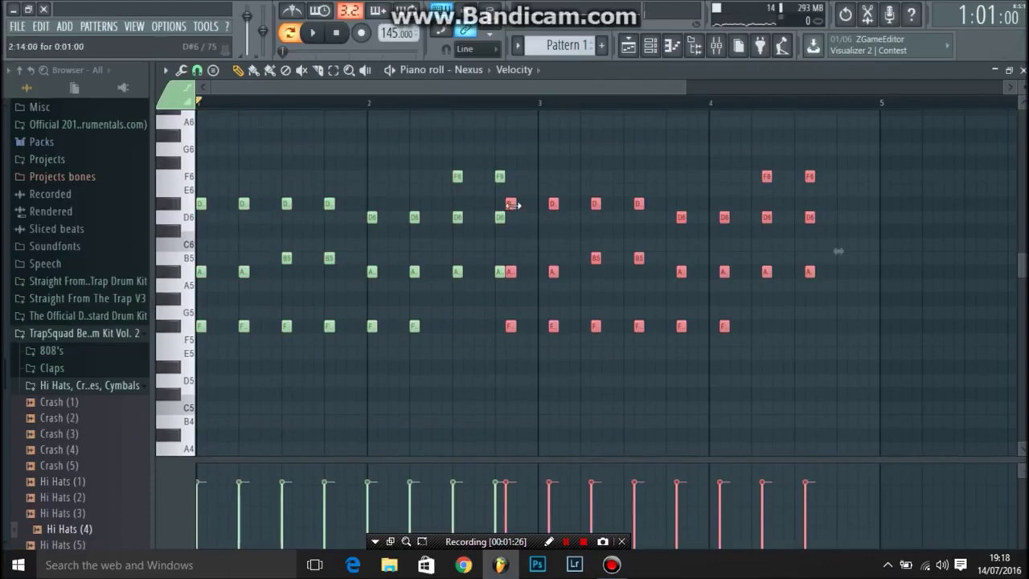
left_click_drag(536, 206, 545, 212)
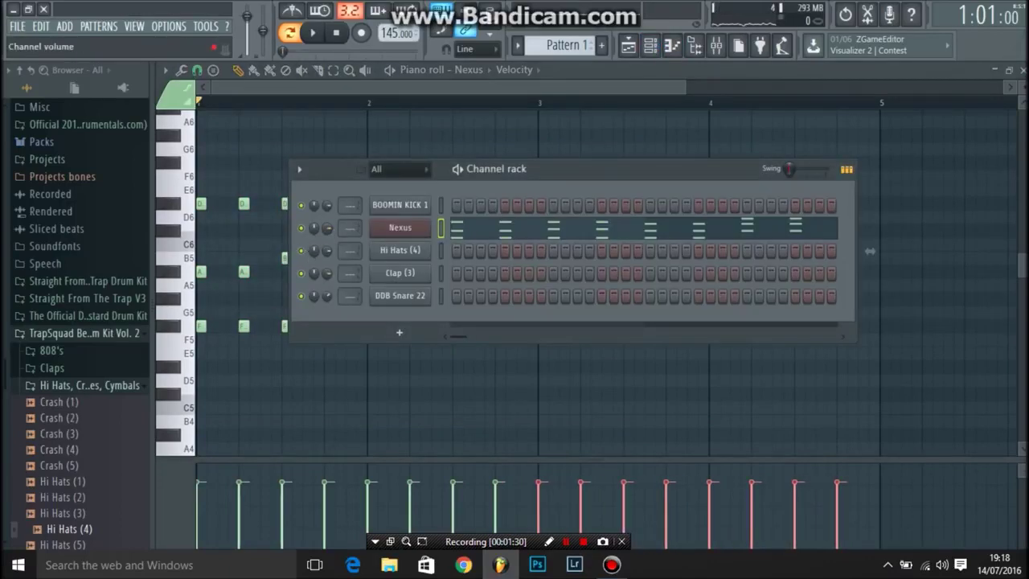
With the pattern playing, place C5 notes for Clap (3) on beat 3 of all four bars in its piano roll
key("space")
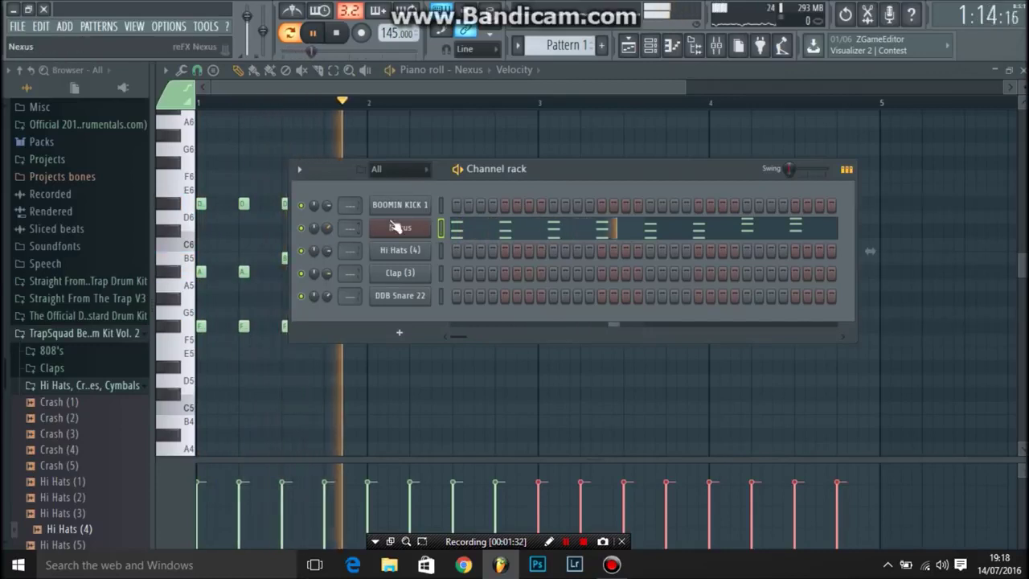
right_click(422, 272)
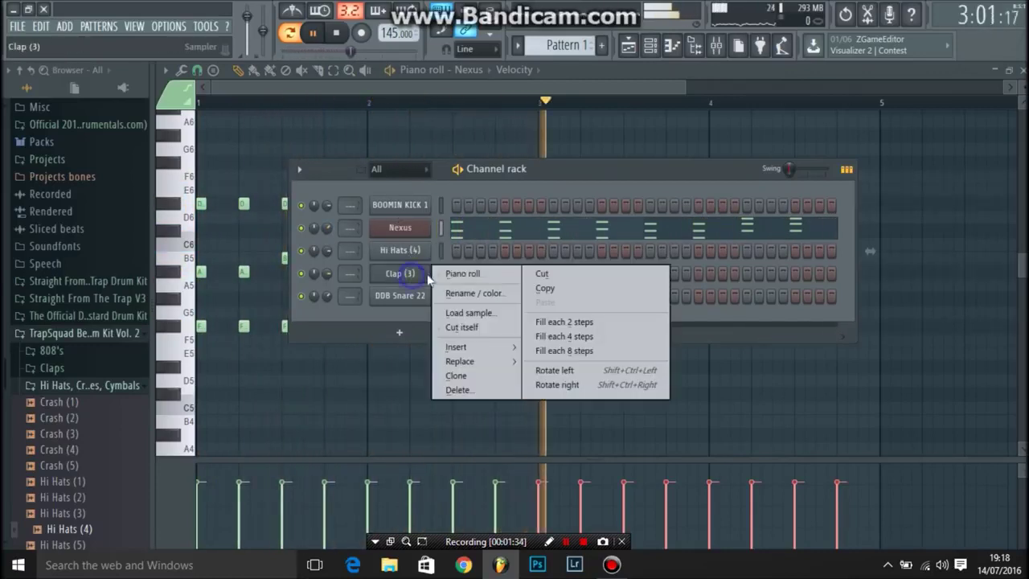
left_click(450, 274)
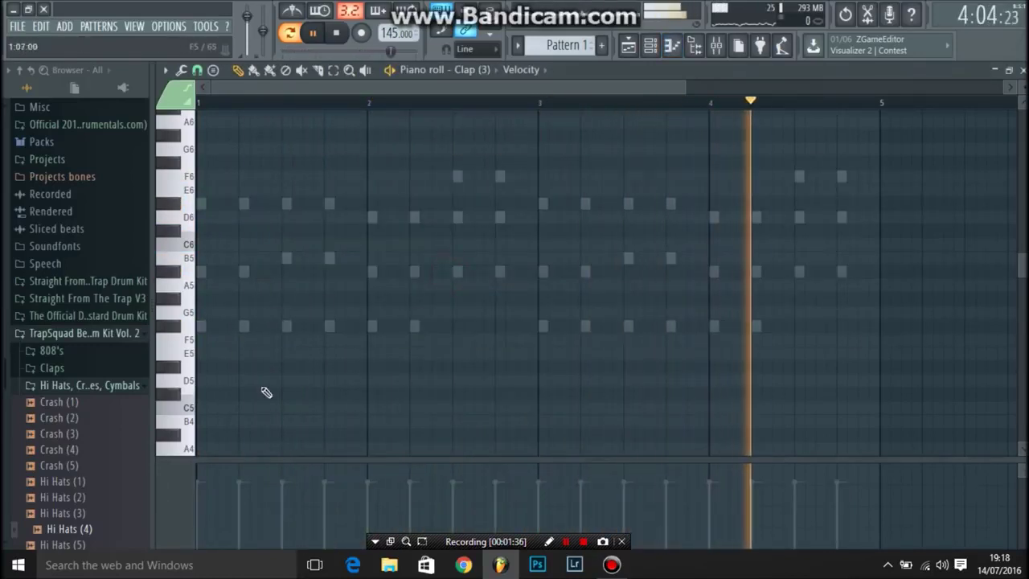
left_click(287, 409)
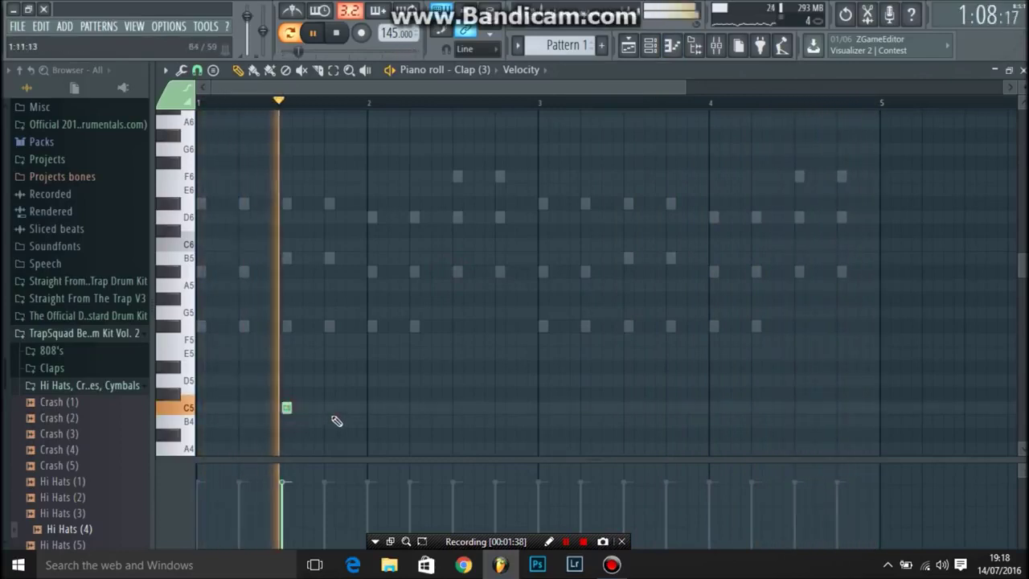
left_click(455, 410)
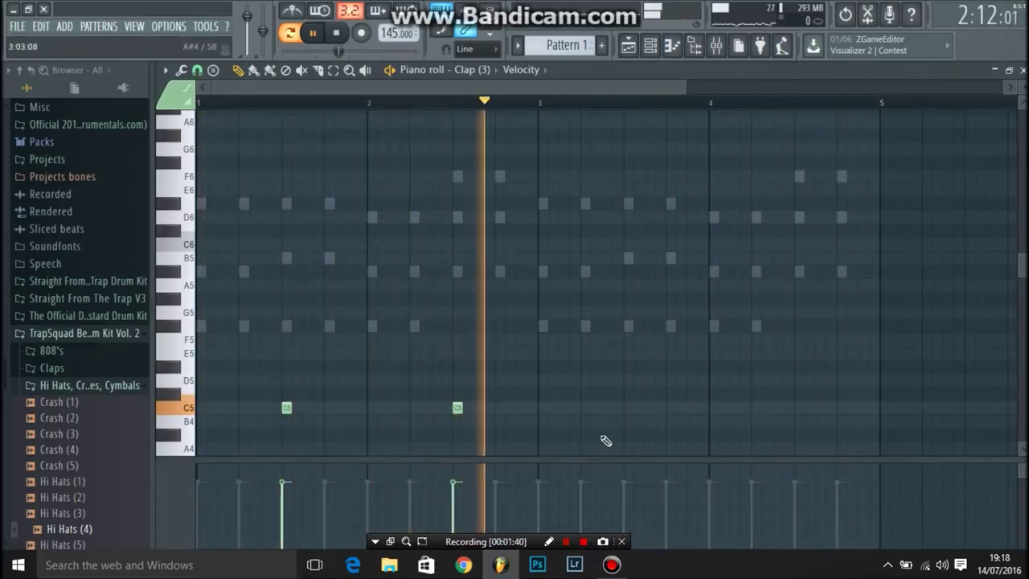
left_click(627, 410)
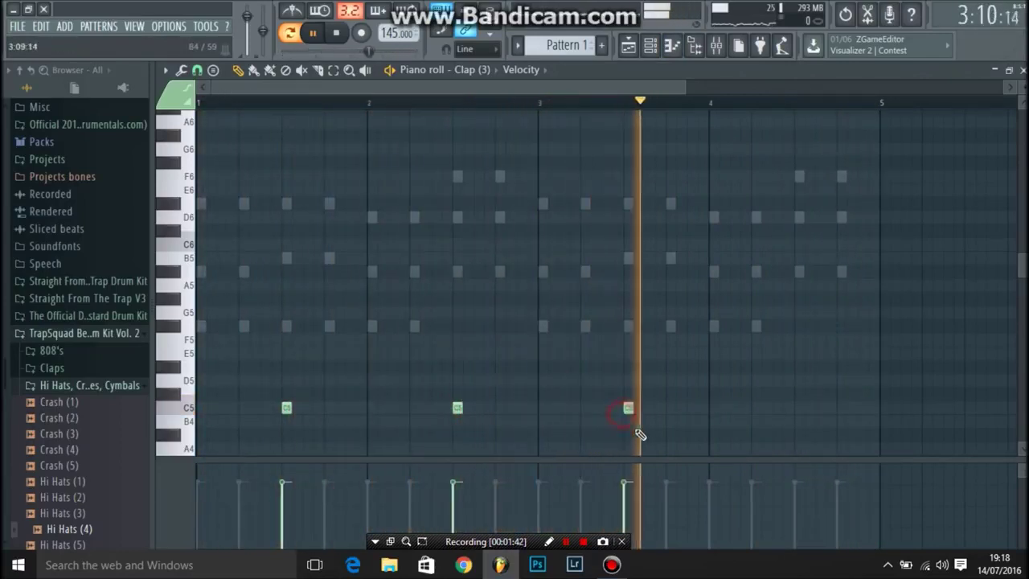
left_click(794, 414)
Place C5 notes for DDB Snare 22 on beat 3 of every bar and on step 3 of bars 2 and 4
left_click(472, 69)
left_click(491, 155)
key("space")
key("space")
left_click(392, 408)
left_click(458, 409)
left_click(628, 409)
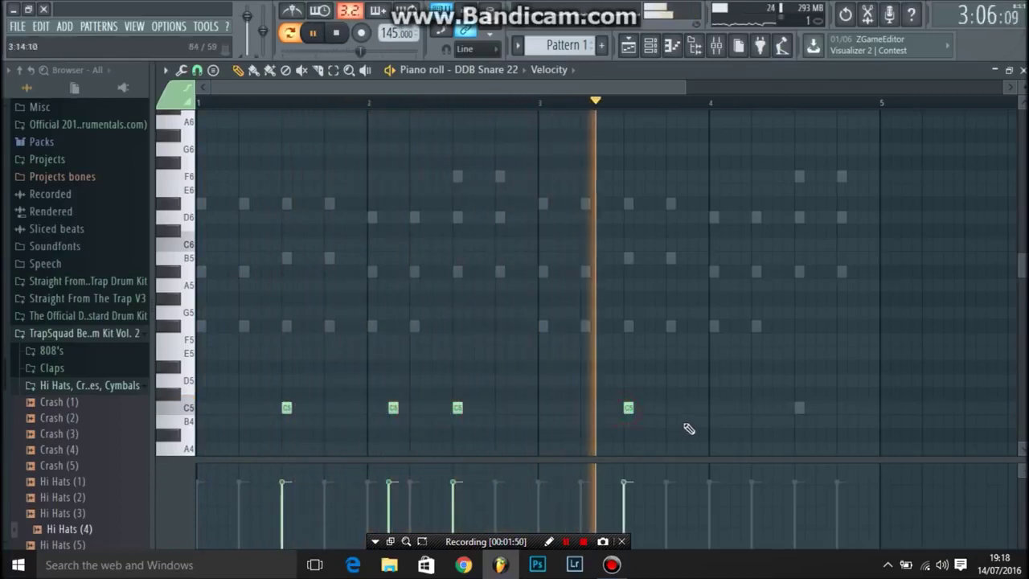
left_click(734, 409)
left_click(796, 409)
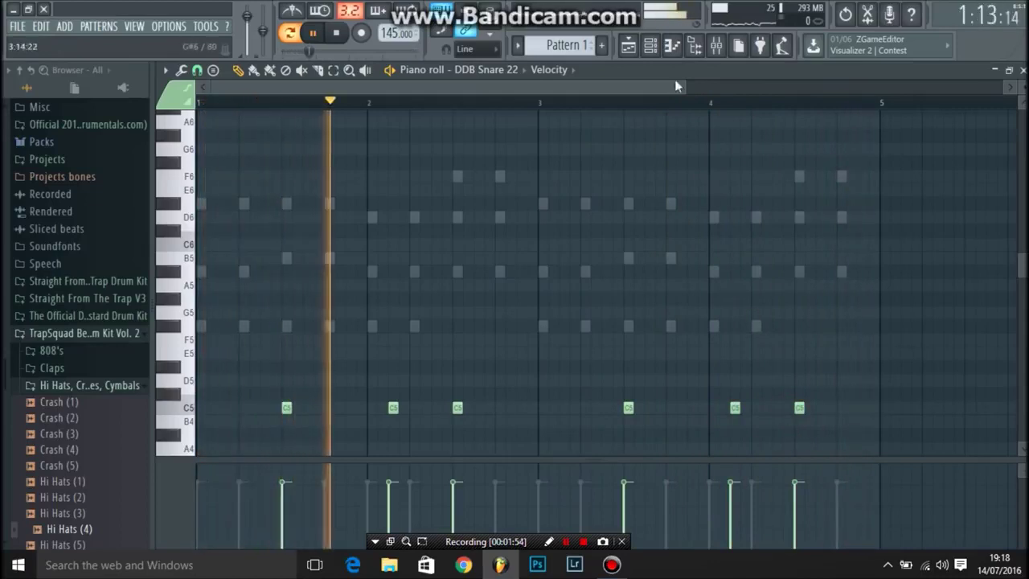
Place C5 notes for BOOMIN KICK 1 on steps 1 and 15 of bar 1 and steps 5 and 15 of bar 2
left_click(653, 45)
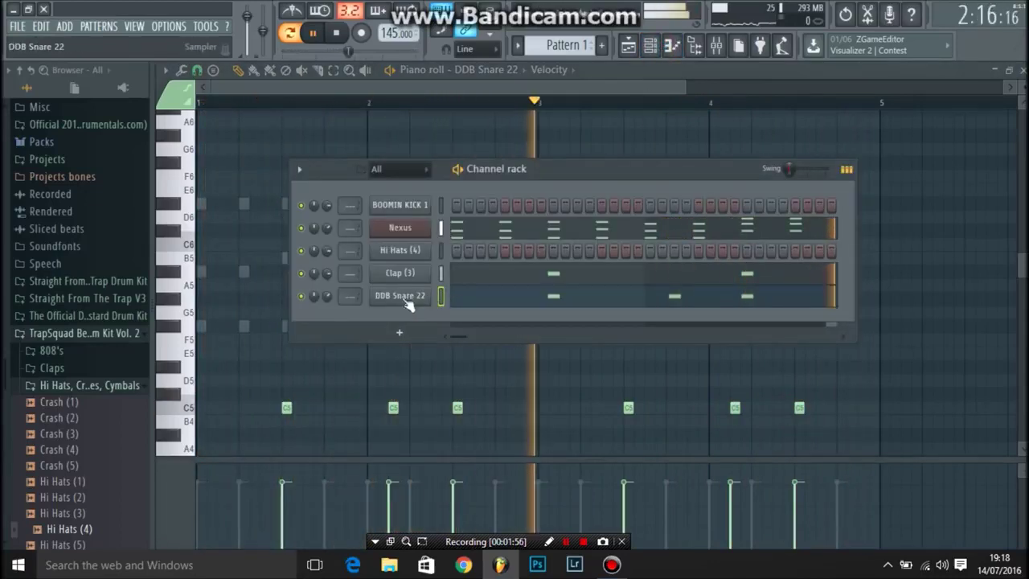
right_click(387, 201)
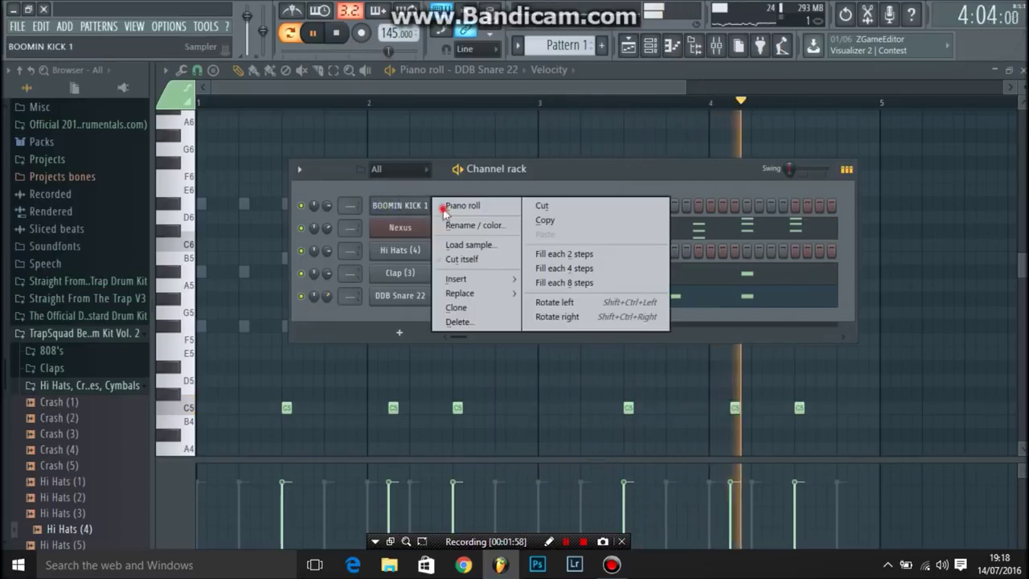
left_click(442, 207)
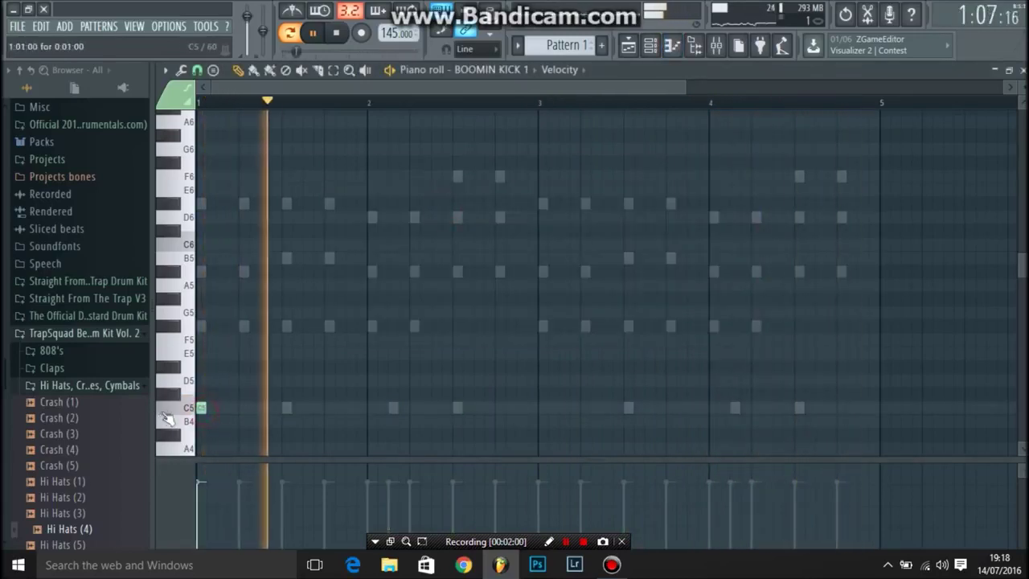
left_click(347, 410)
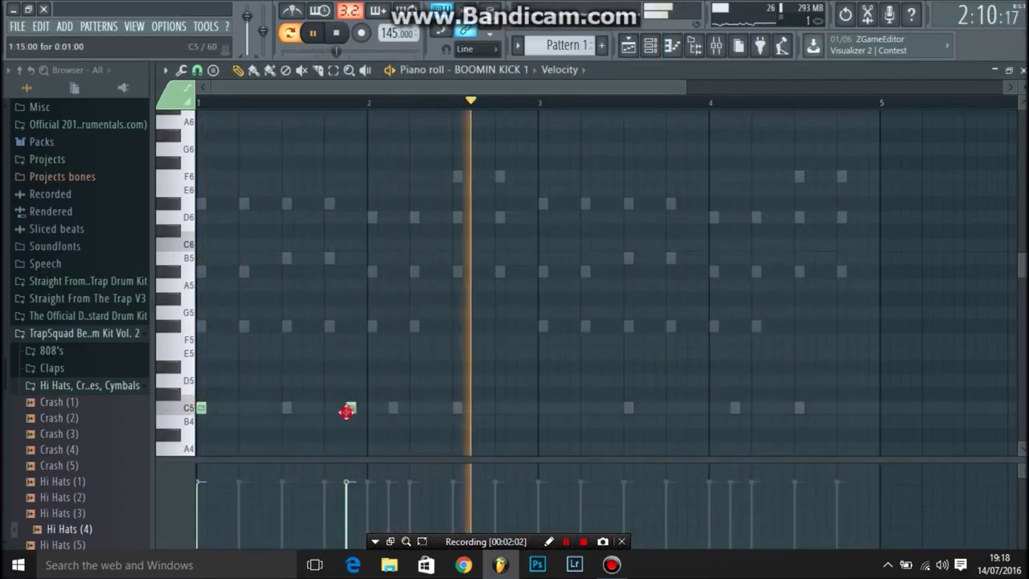
left_click(414, 410)
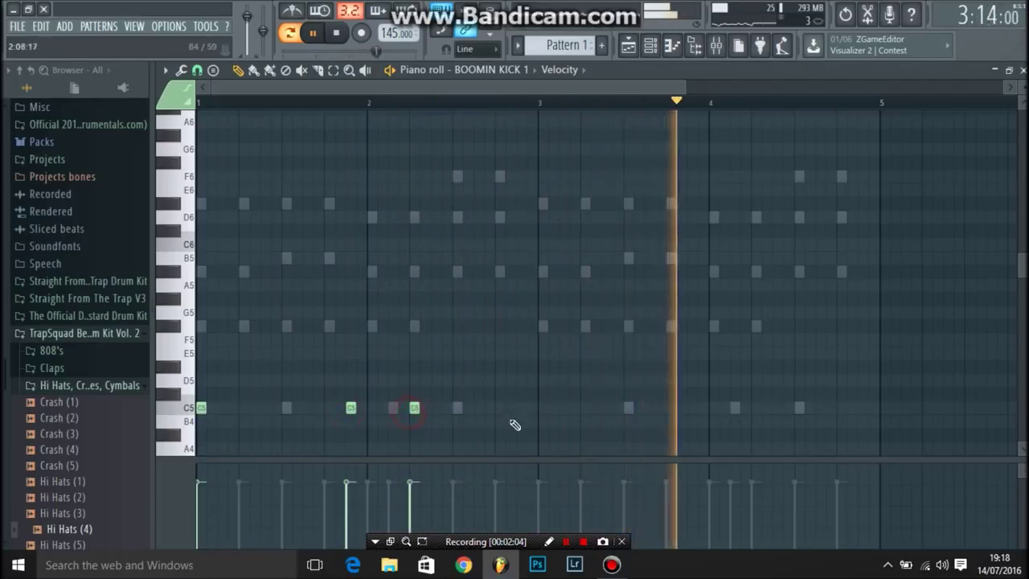
left_click(522, 409)
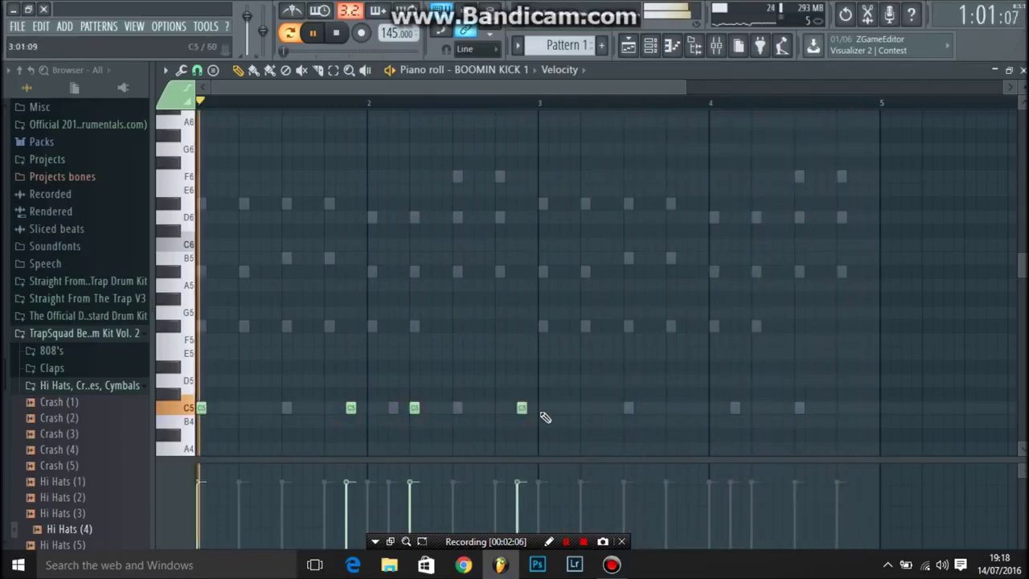
Duplicate the two-bar kick pattern into bars 3 and 4 and add an extra C5 kick on the last step of bar 4
left_click_drag(537, 390, 11, 492)
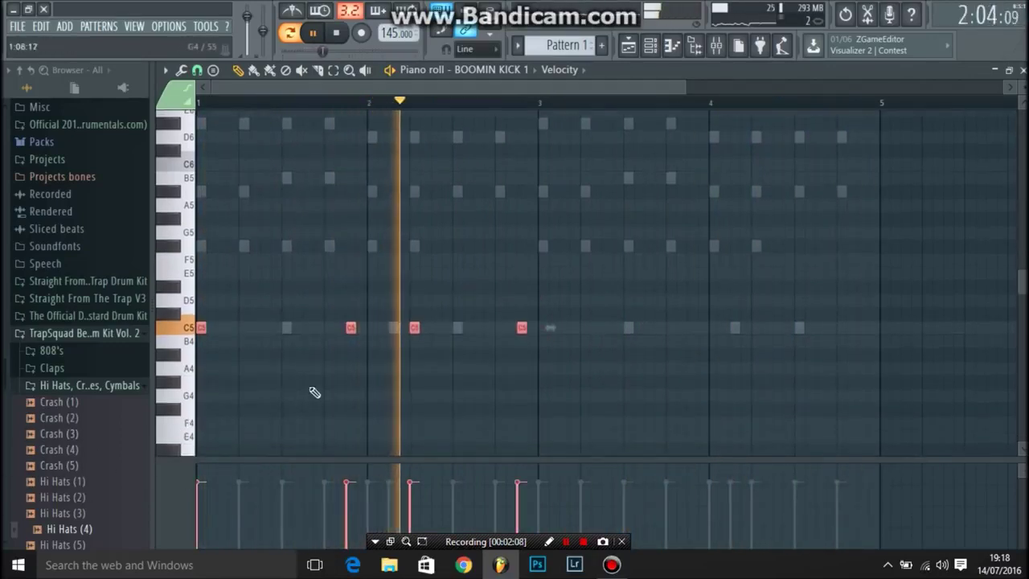
key("ctrl+b")
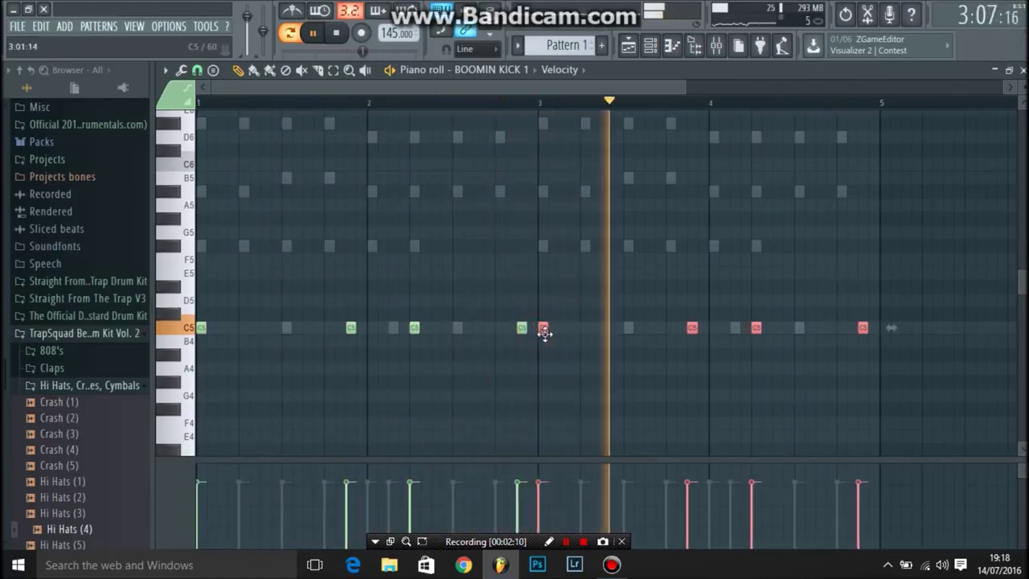
left_click(863, 330, "ctrl")
key("ctrl+b")
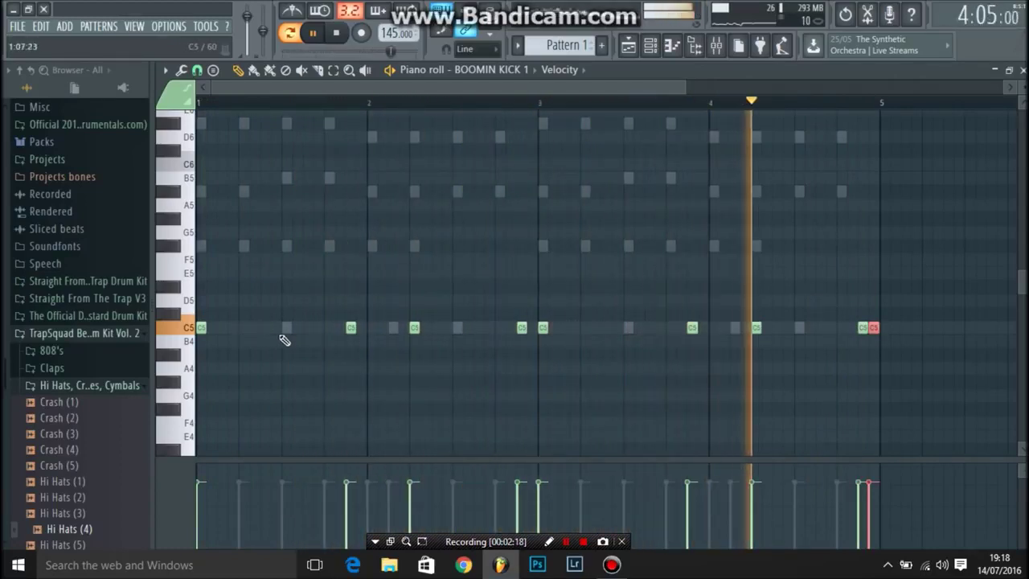
left_click(242, 328)
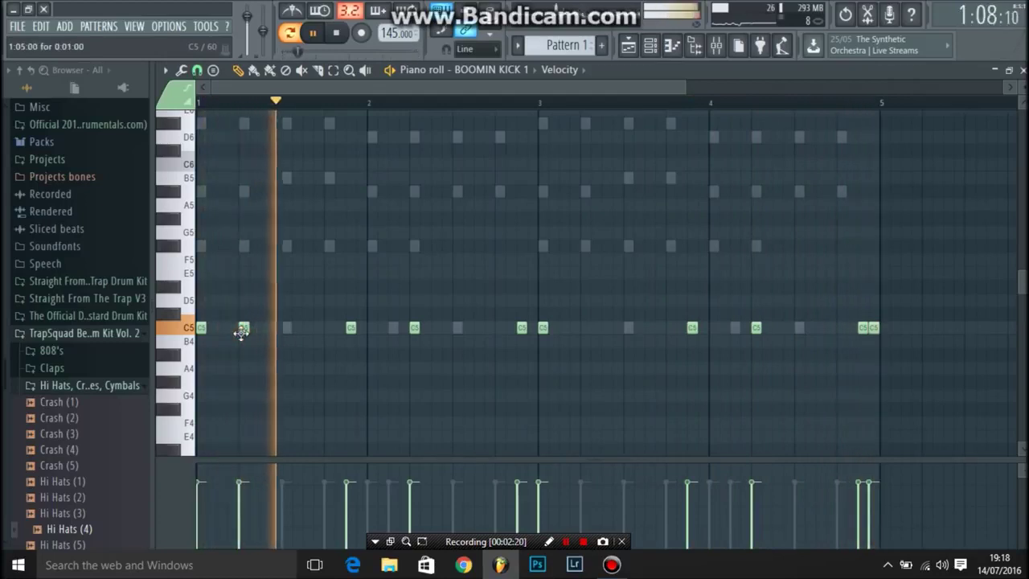
right_click(242, 329)
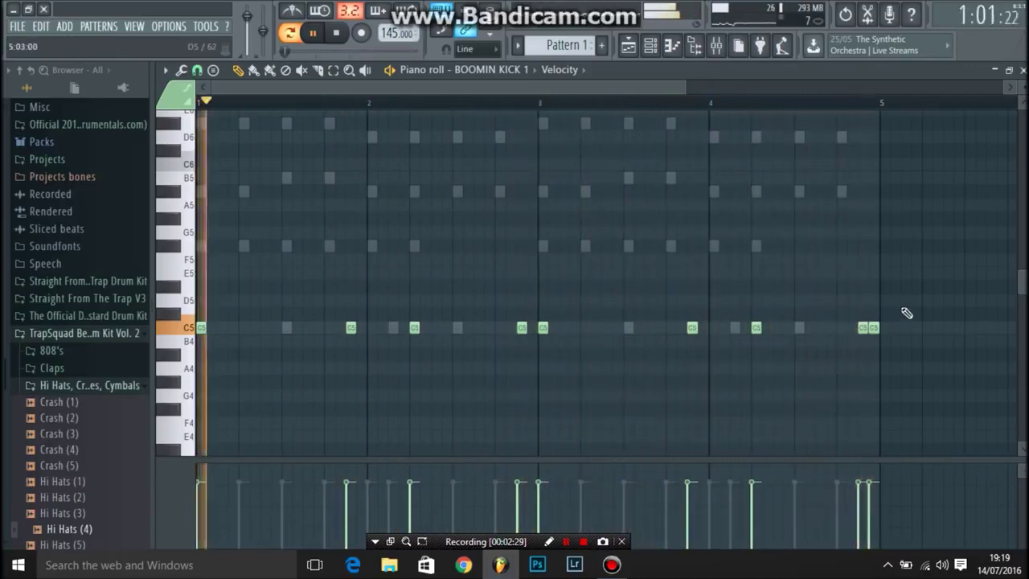
Duplicate the four-bar kick pattern into bars 5 to 8, adding extra C5 kicks on step 16 of bar 6 and step 5 of bar 7
key("space")
key("ctrl+a")
key("ctrl+b")
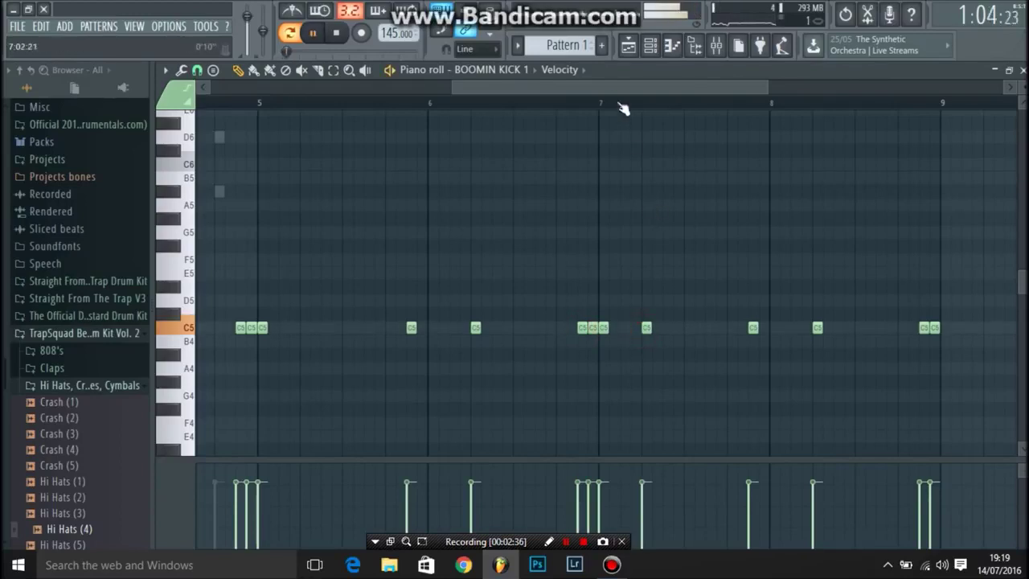
left_click_drag(531, 87, 974, 82)
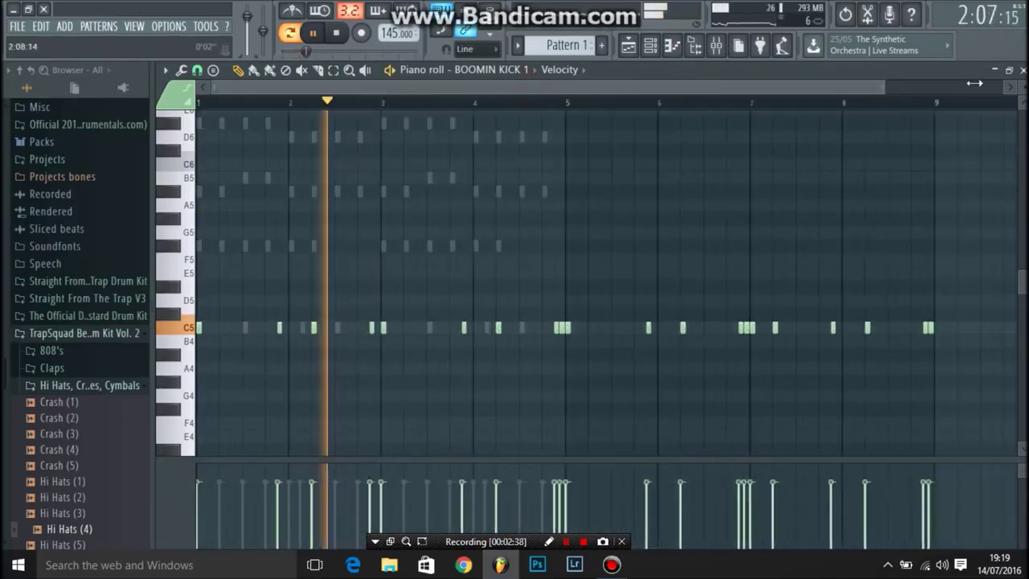
Duplicate the four-bar Nexus chord pattern into bars 5 to 8
left_click(650, 45)
left_click(554, 235)
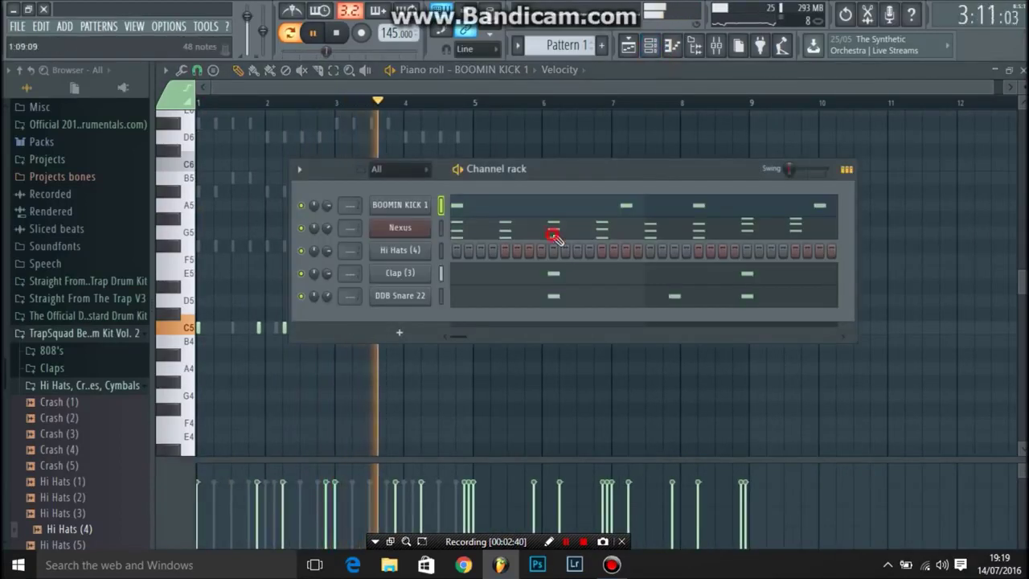
scroll(526, 200, "up", 6)
left_click_drag(424, 88, 307, 90)
left_click_drag(688, 191, 115, 471)
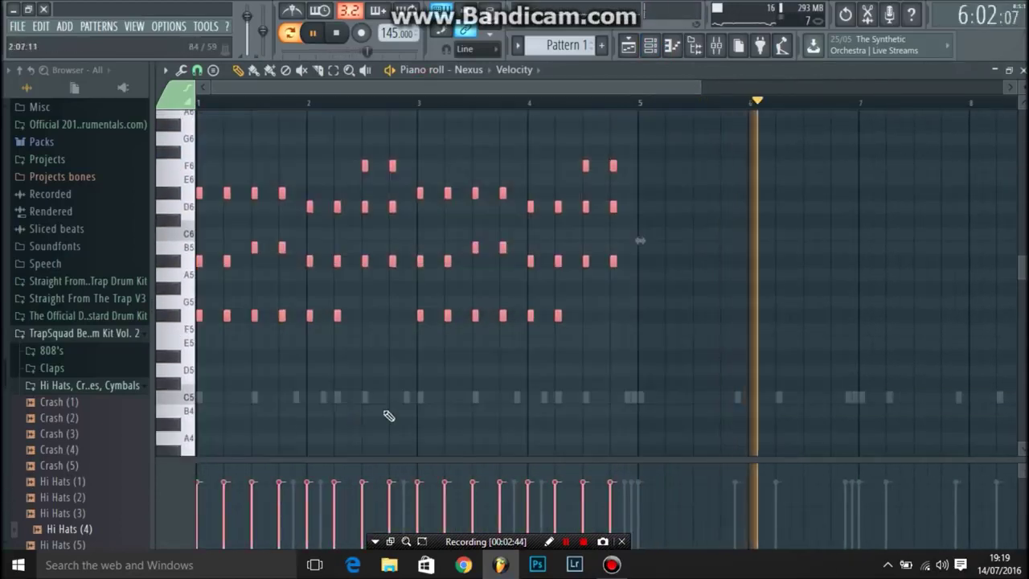
key("ctrl+b")
key("space")
left_click_drag(524, 194, 544, 201)
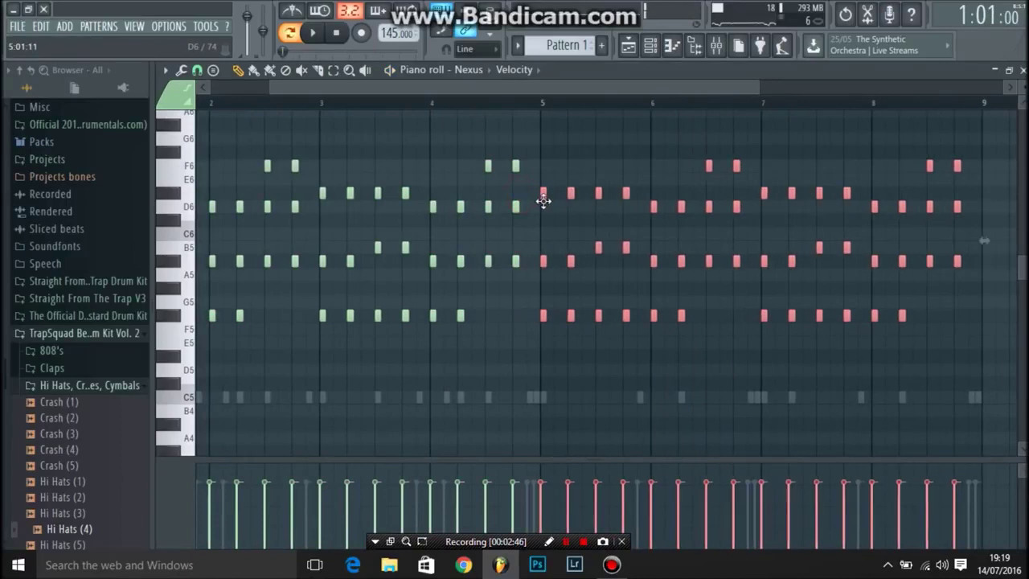
Duplicate the four Clap (3) notes of bars 1 to 4 into bars 5 to 8, on beat 3 of each bar
left_click(472, 71)
left_click(482, 143)
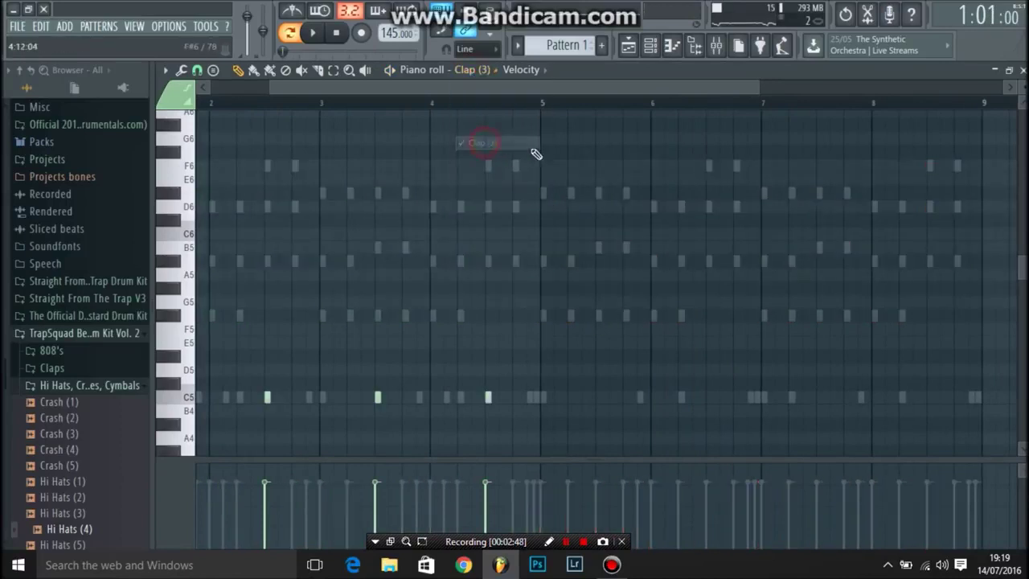
left_click_drag(545, 84, 370, 110)
left_click_drag(707, 215, 140, 471)
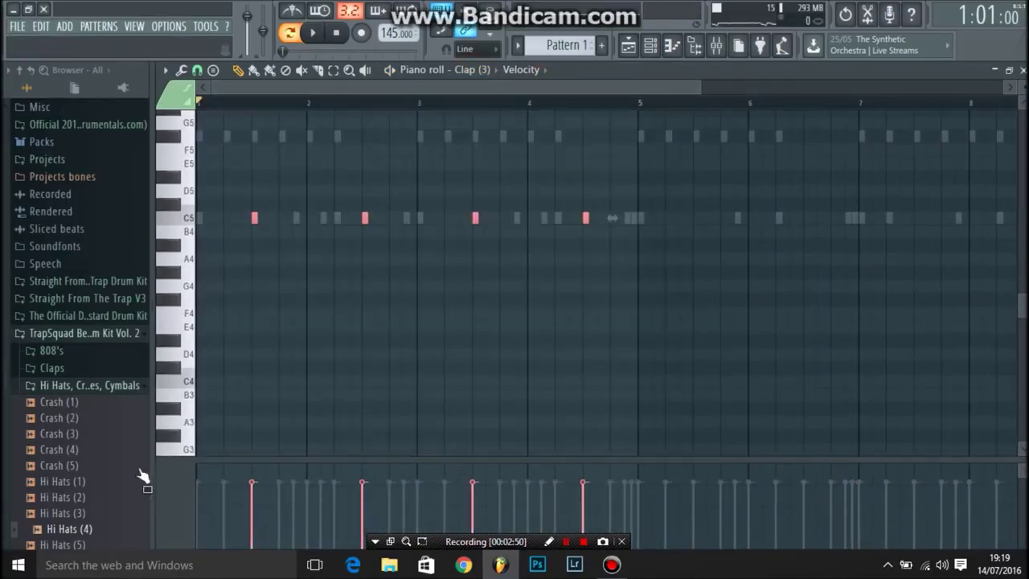
key("ctrl+b")
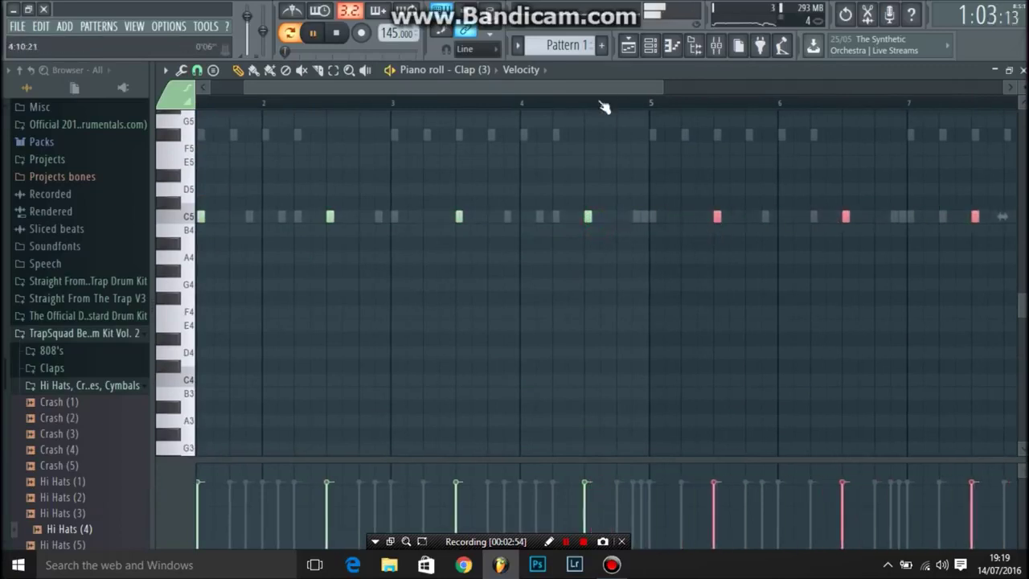
Duplicate the four-bar DDB Snare 22 pattern and align the copy so its first snare falls on beat 3 of bar 5
left_click(475, 69)
left_click(499, 157)
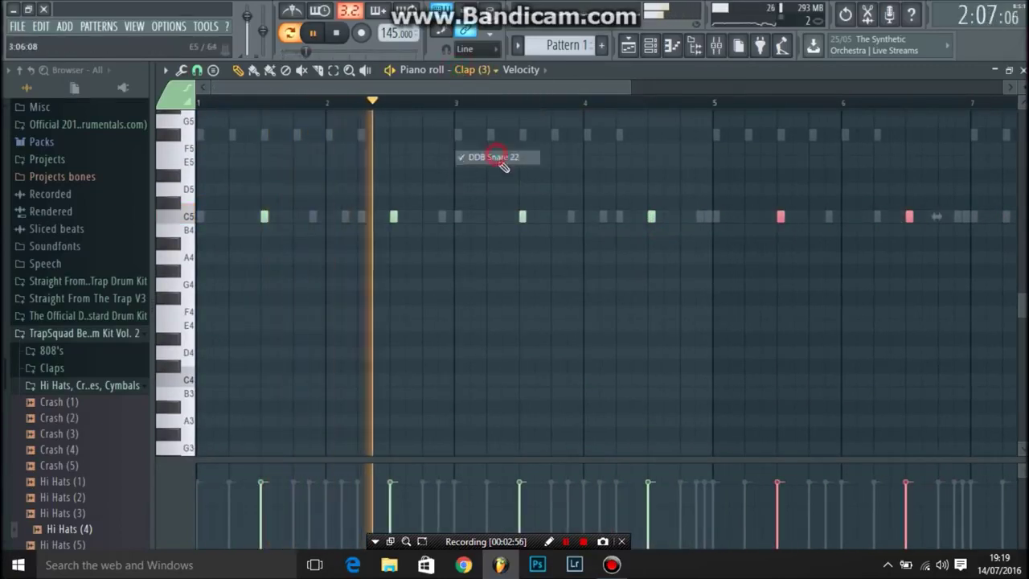
left_click_drag(728, 168, 165, 294)
key("ctrl+b")
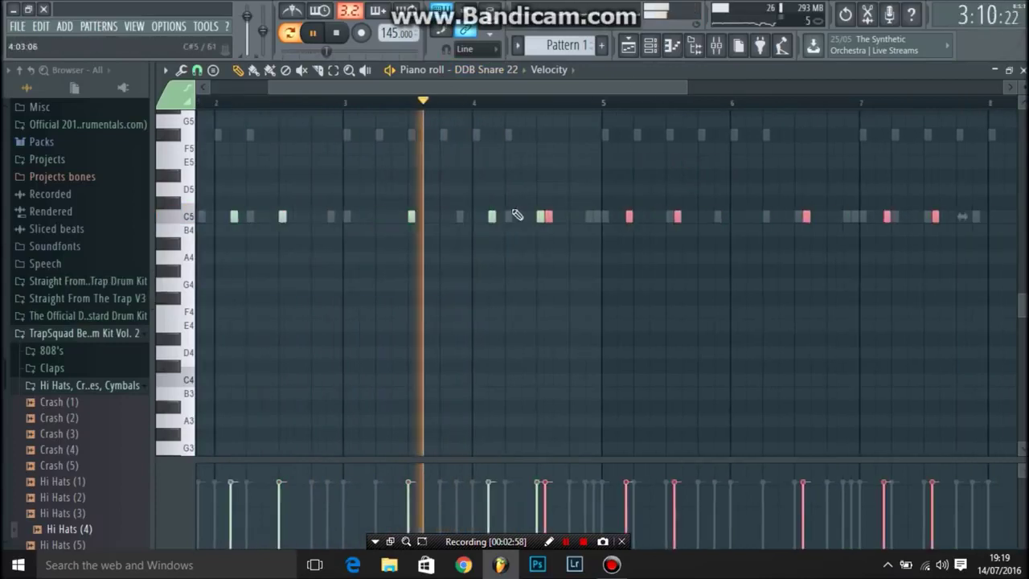
left_click_drag(544, 218, 668, 227)
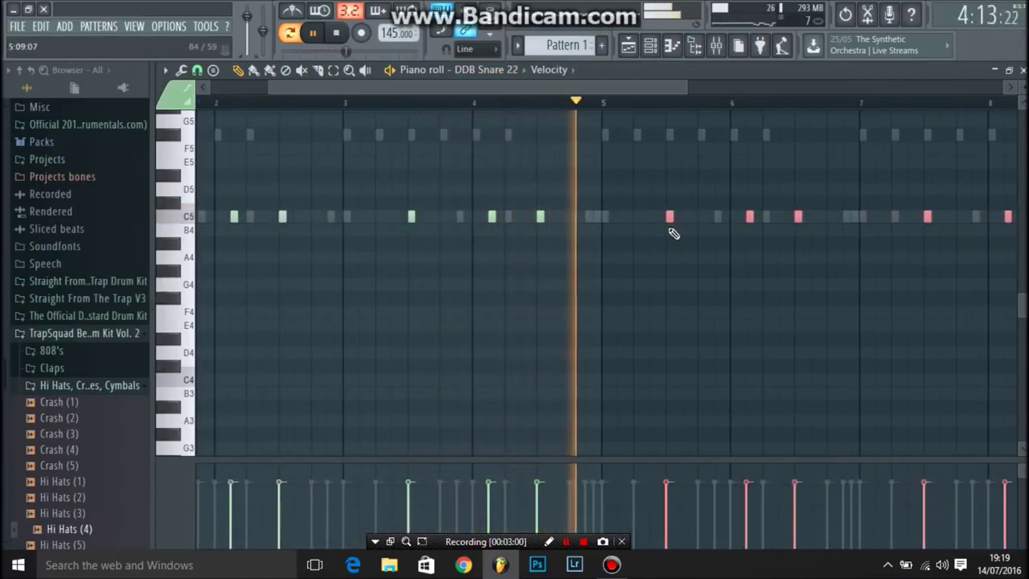
Open Hi Hats (4) in the piano roll and place C5 notes on steps 1, 2 and 3 of bar 1
left_click(651, 46)
right_click(431, 249)
left_click(458, 250)
left_click_drag(292, 92, 221, 91)
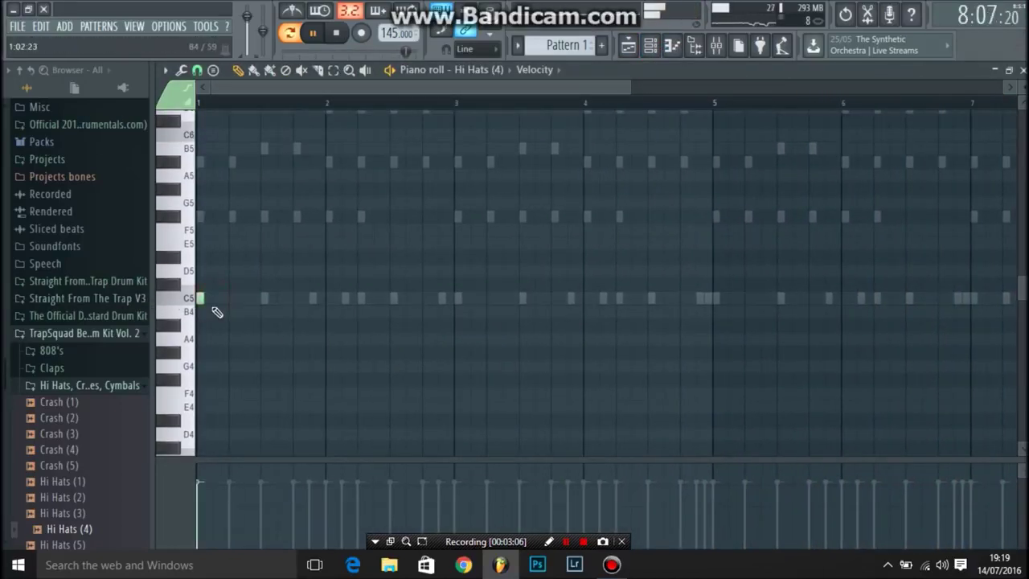
left_click_drag(628, 90, 483, 95)
key("space")
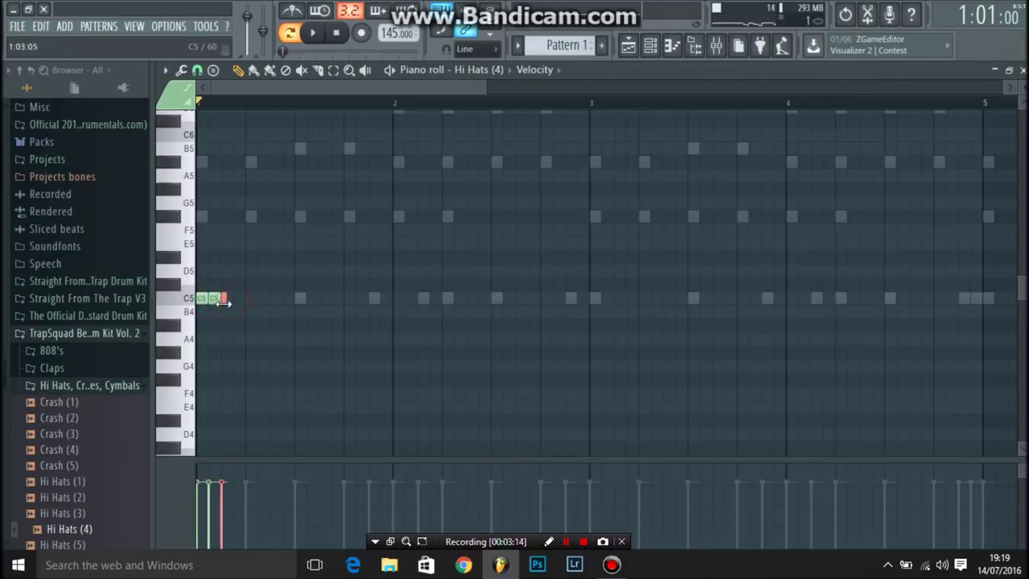
Remove the hi-hat on step 2 of bar 1 and add a half-step C5 roll on steps 5 to 8, followed by notes on steps 9 and 11
key("space")
key("space")
key("space")
key("space")
right_click(213, 299)
key("space")
key("space")
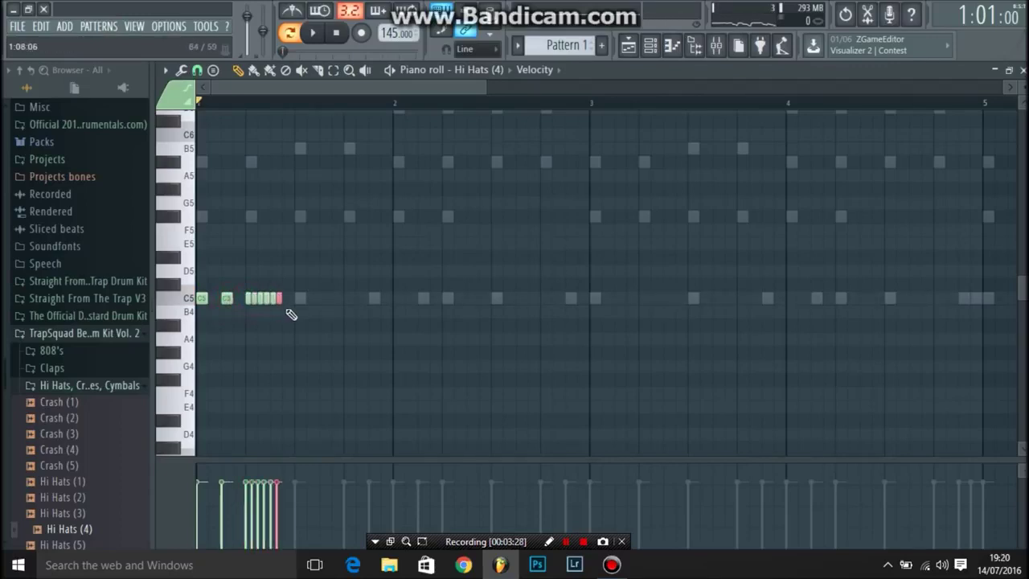
key("space")
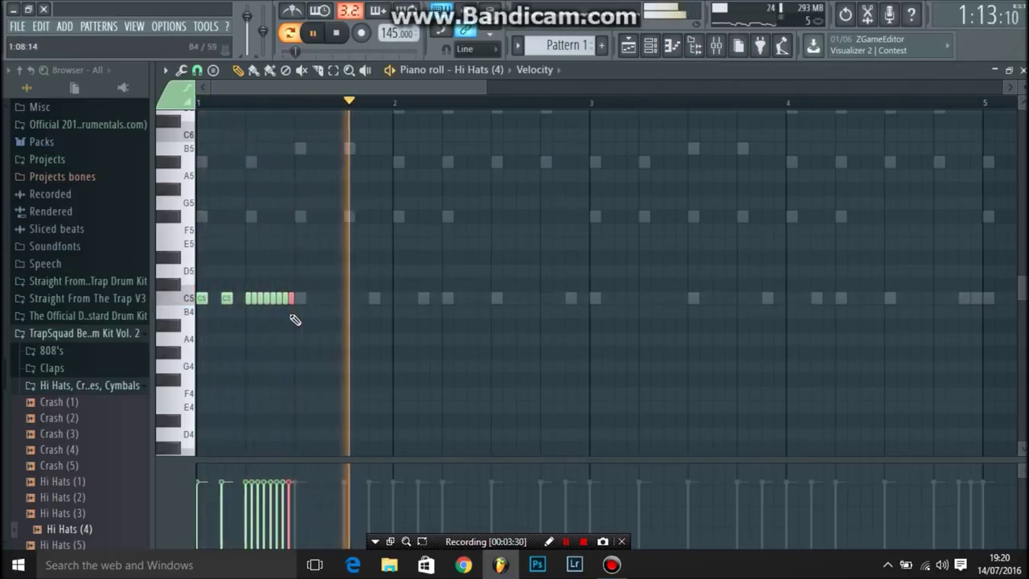
key("space")
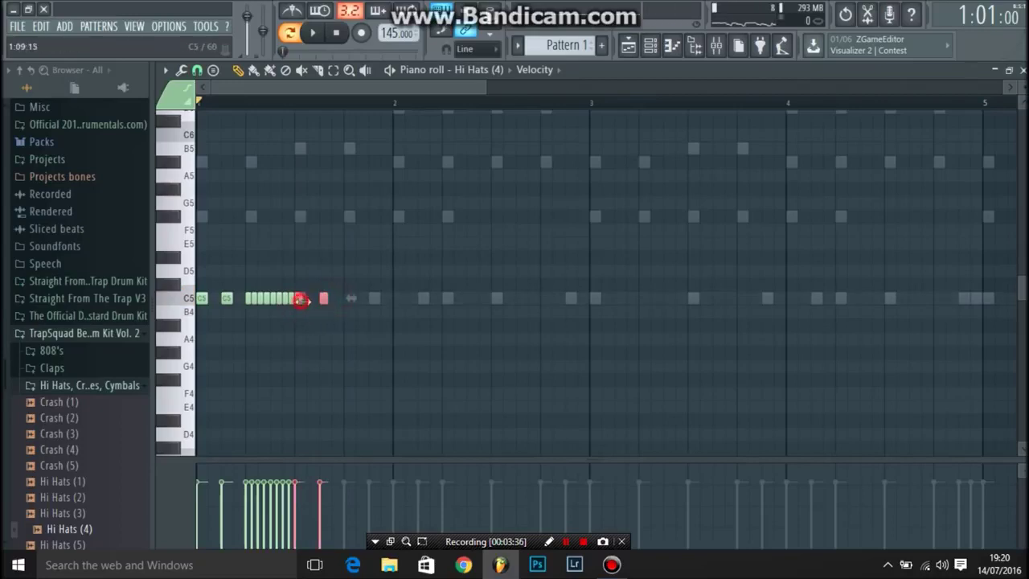
Add C5 hi-hats on steps 12, 13 and 15 of bar 1 and steps 1 and 3 of bar 2, plus a beat-long note on step 5
key("space")
left_click(379, 244)
right_click(382, 246)
key("space")
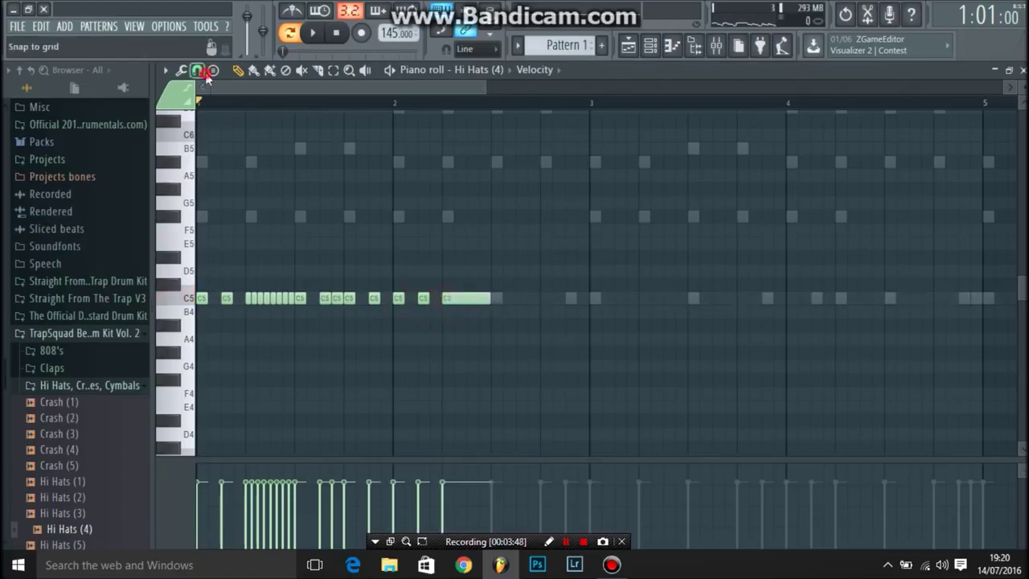
Divide the beat-long C5 hi-hat on beat 2 of bar 2 into three equal notes using a different grid snap, and play it back
left_click(204, 72)
left_click(226, 258)
left_click_drag(459, 278, 462, 340)
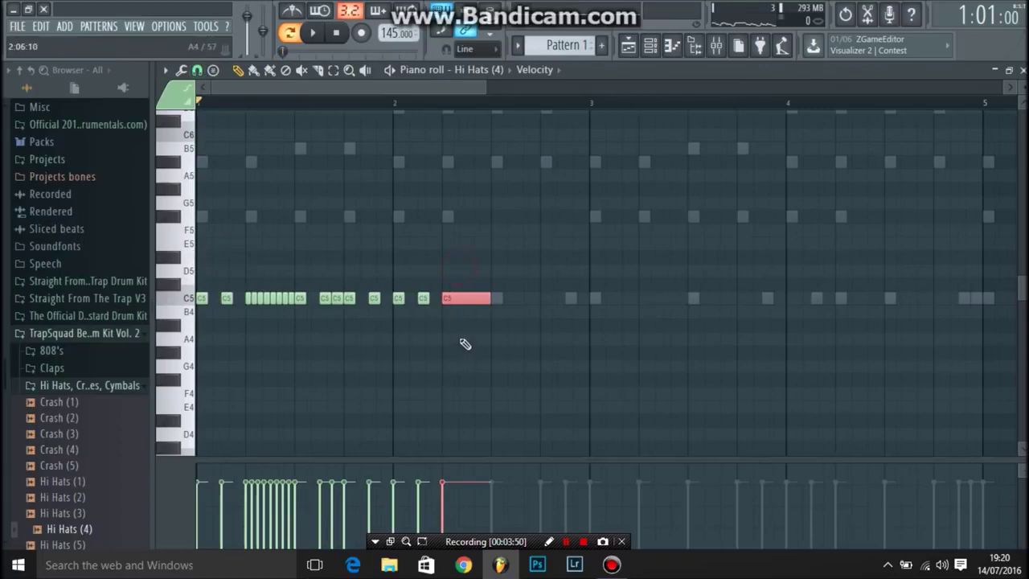
key("space")
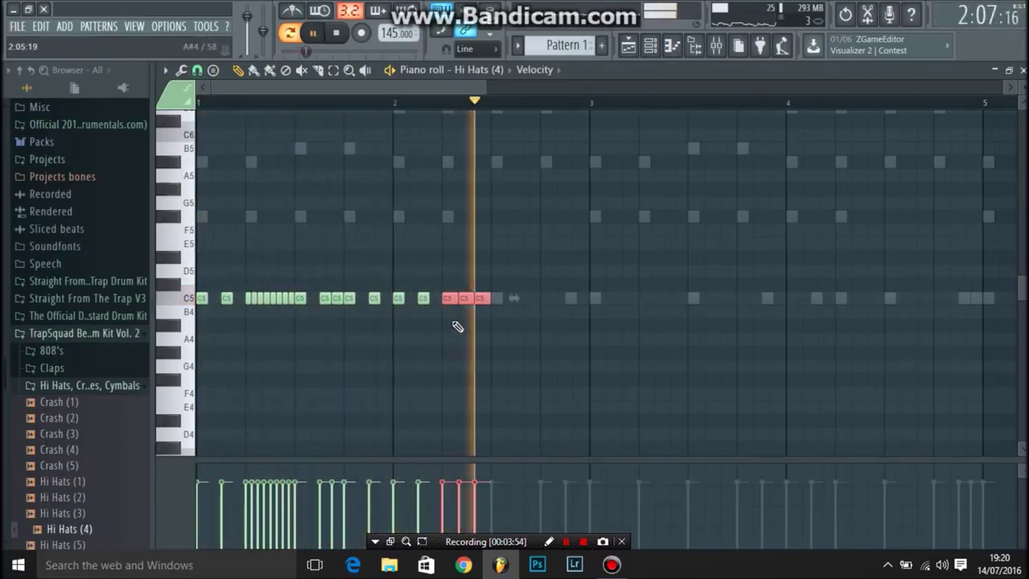
key("space")
key("space")
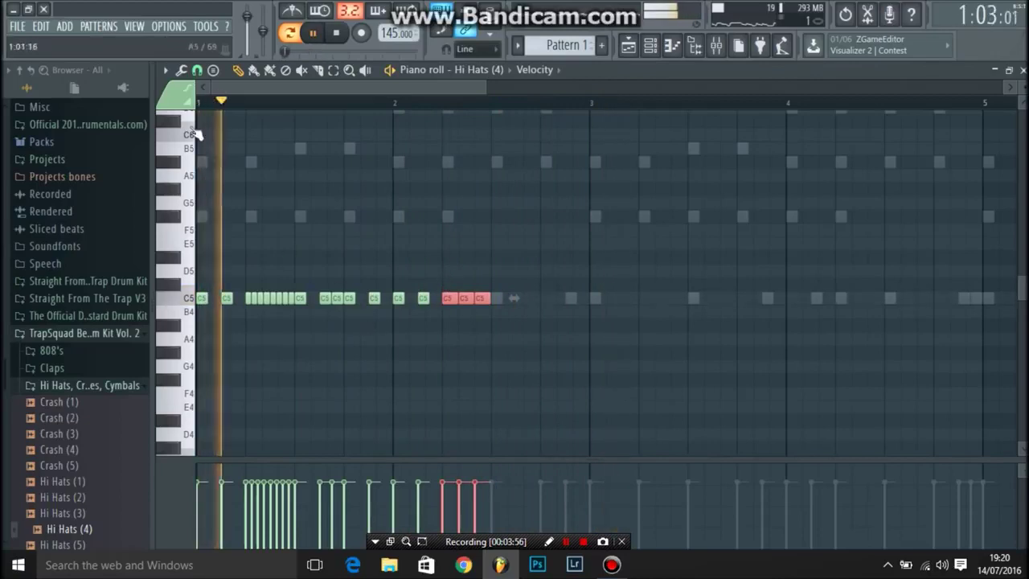
key("space")
Change the grid snap, remove the hi-hat on step 12 of bar 1 and add a C5 hi-hat on step 16
left_click(197, 70)
left_click(224, 184)
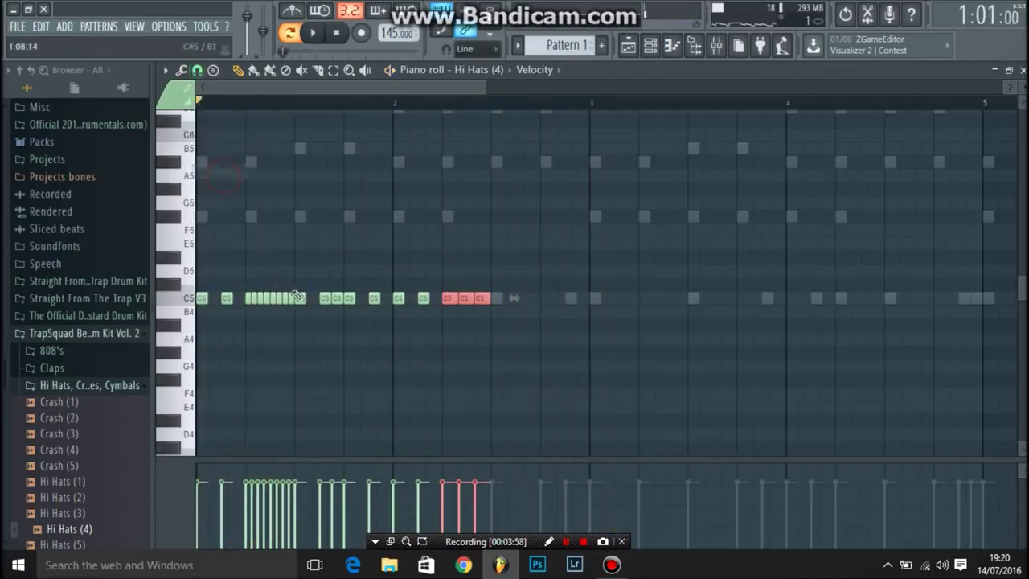
left_click(374, 299)
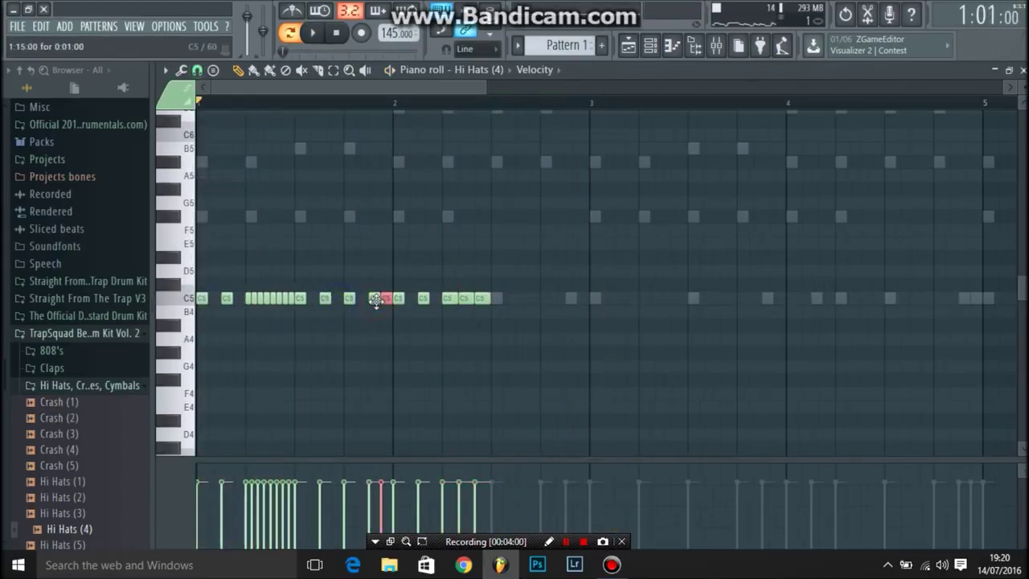
key("space")
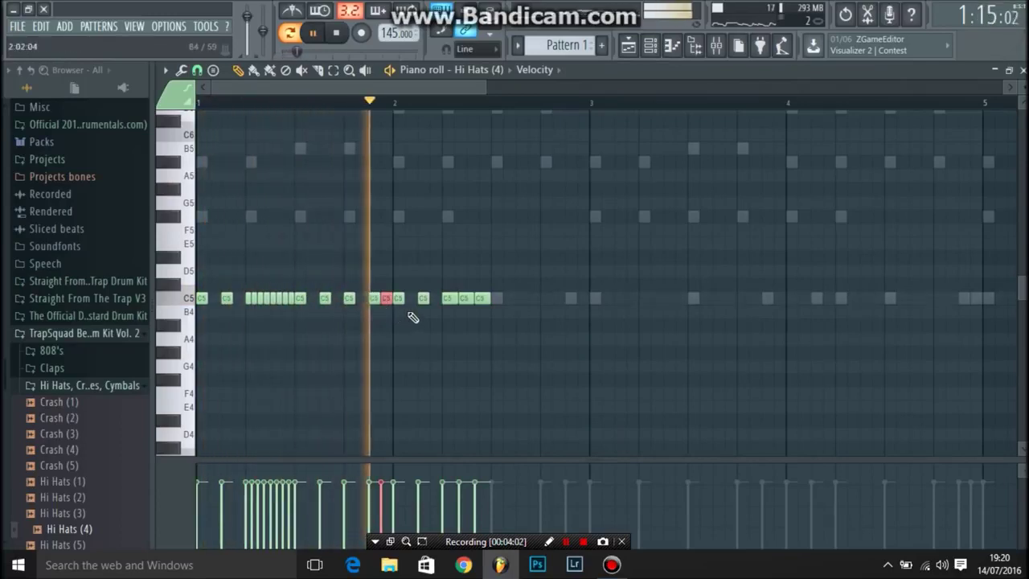
key("space")
Place C5 hi-hats on steps 9, 11, 13 and 15 of bar 2 and play the pattern
left_click(493, 300)
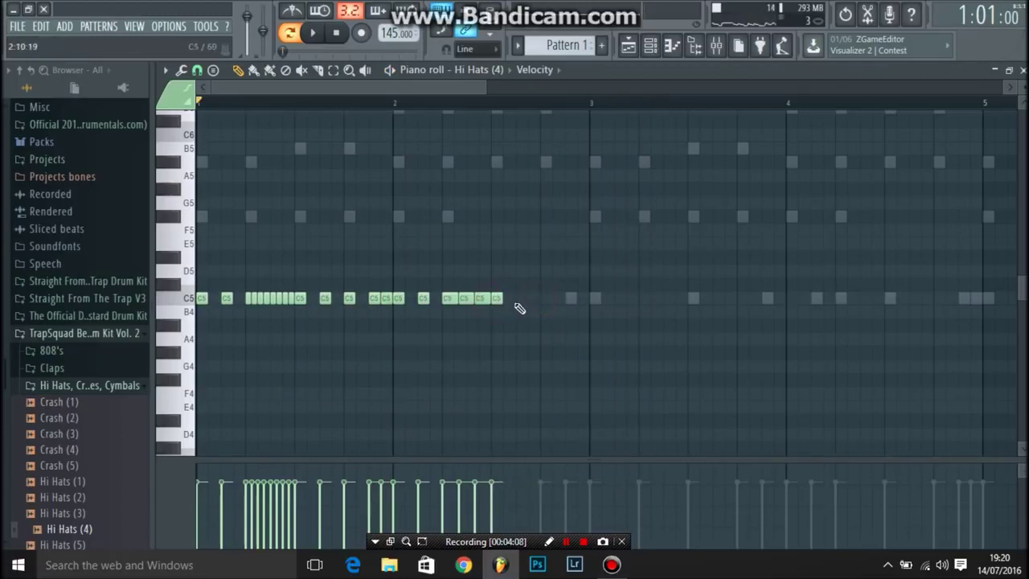
left_click(568, 301)
key("space")
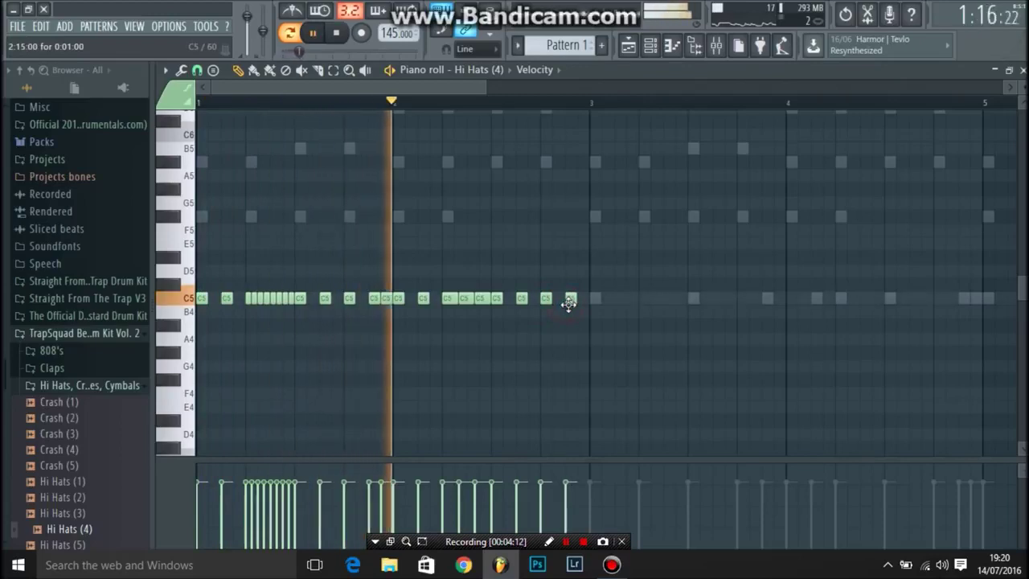
key("space")
Duplicate the whole two-bar hi-hat pattern directly after itself, across bars 3 and 4
key("ctrl+a")
key("ctrl+b")
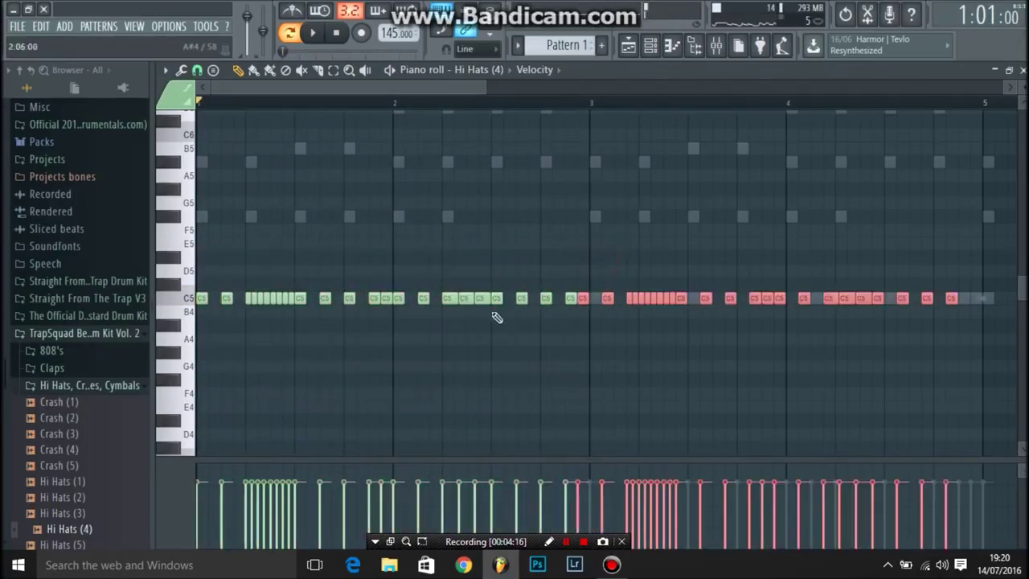
left_click(622, 272)
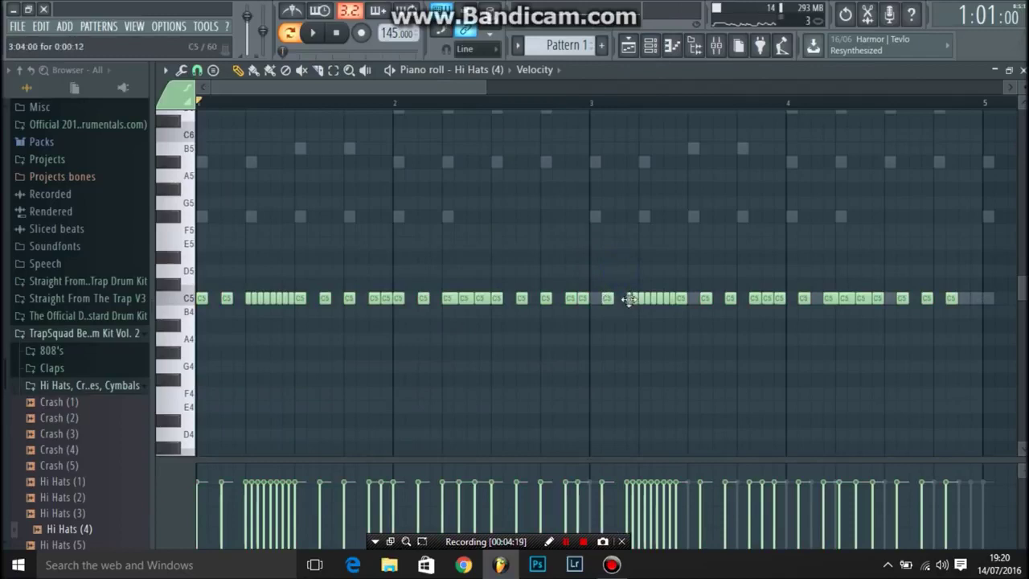
Replace the copied roll in bar 3 with a single C5 on step 5 and a shorter half-step roll on steps 7 and 8
right_click(629, 299)
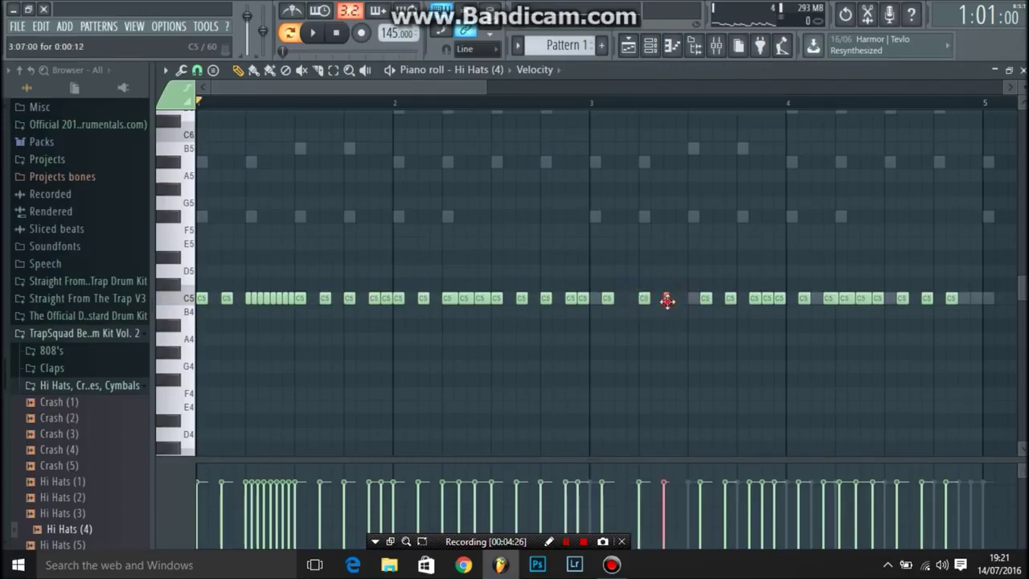
key("space")
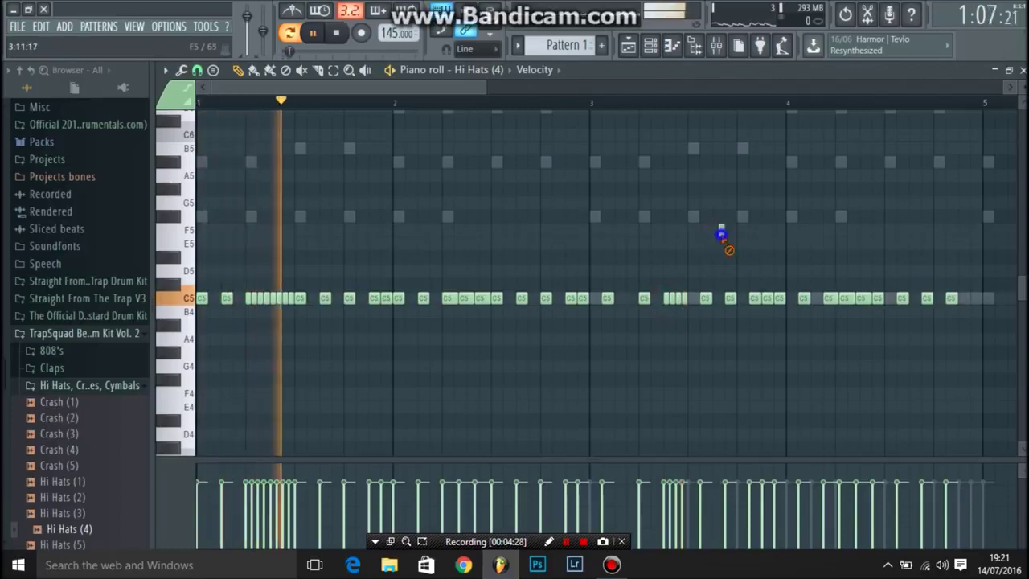
left_click_drag(483, 87, 611, 88)
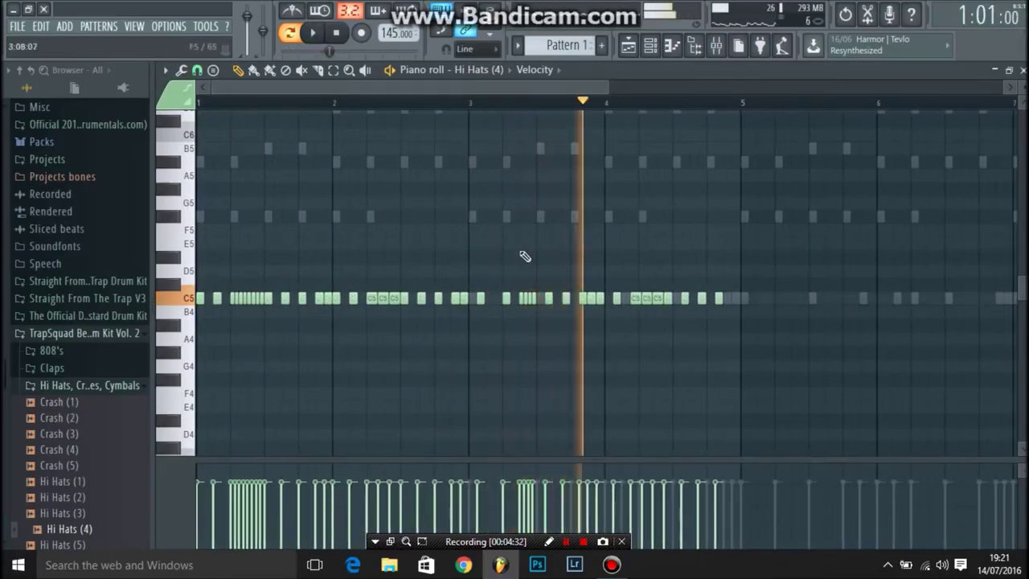
key("space")
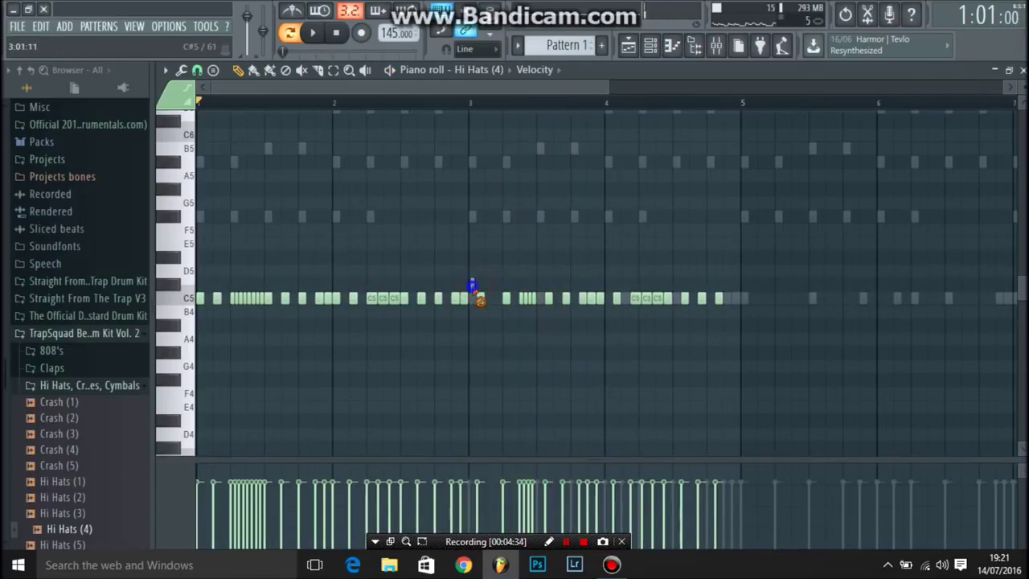
Shift the copied hi-hats one step earlier and rebuild bar 3 with C5 notes on steps 3 and 5 and a half-step roll on steps 7 and 8
left_click_drag(747, 270, 472, 307)
left_click(520, 260)
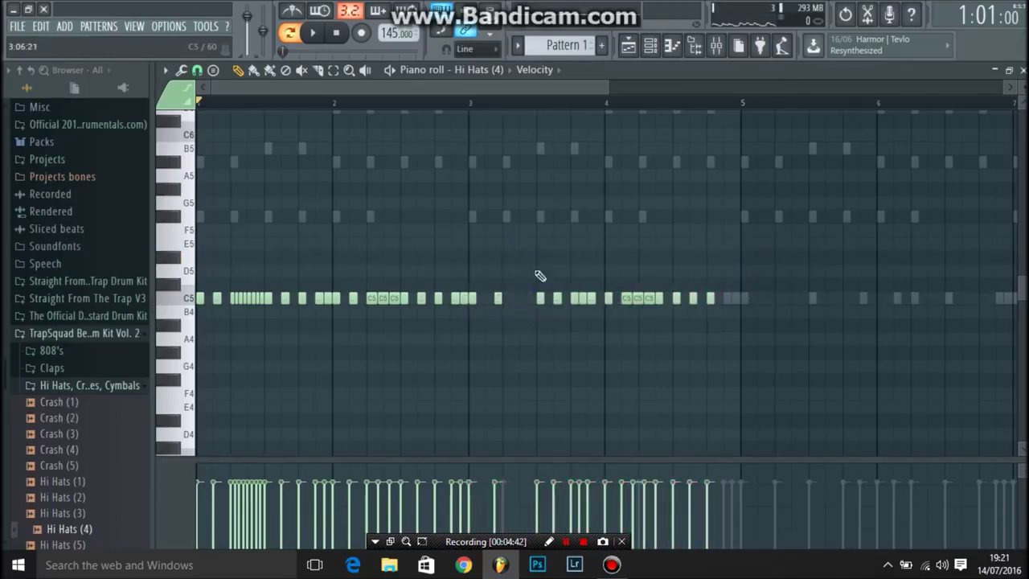
left_click_drag(607, 86, 483, 90)
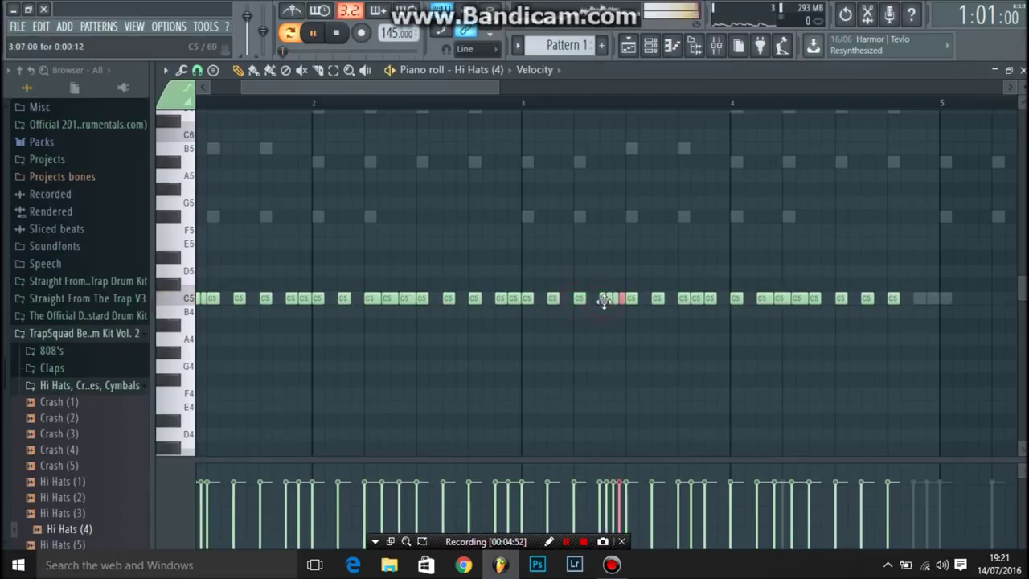
key("space")
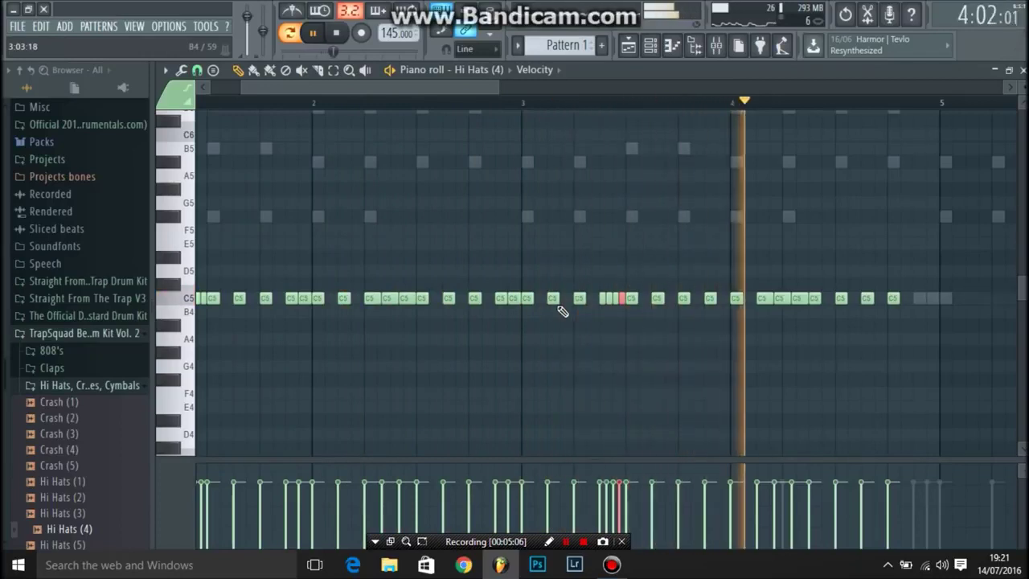
key("space")
Replace the copied hi-hats after step 1 of bar 4 with five consecutive C5 notes on steps 3 to 7
right_click(773, 301)
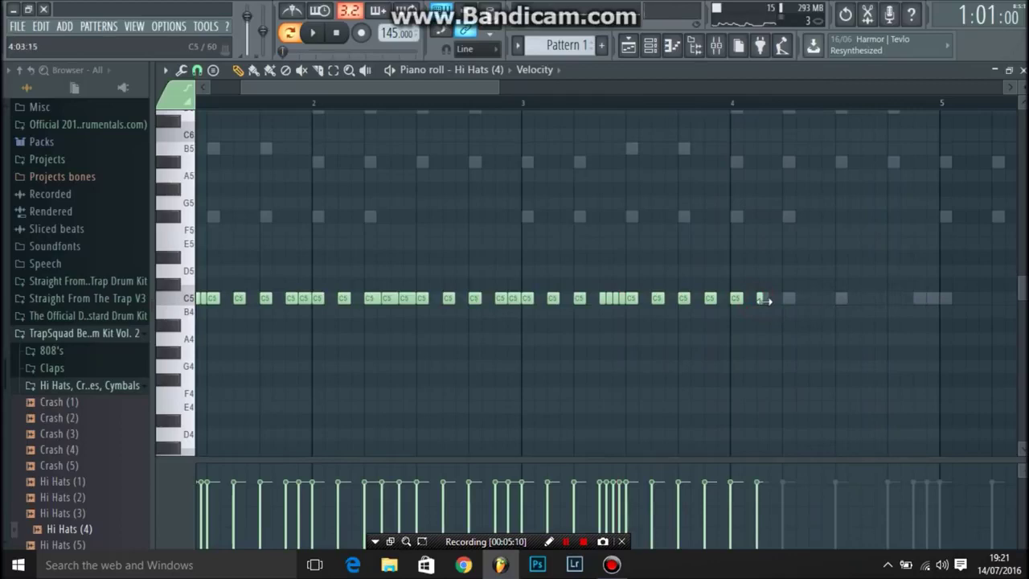
double_click(764, 300)
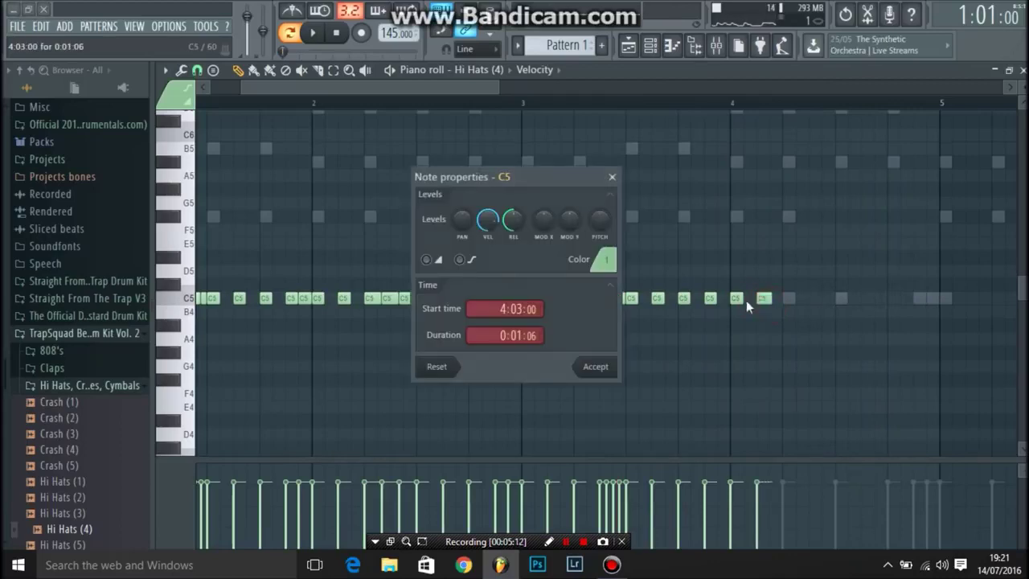
left_click(612, 177)
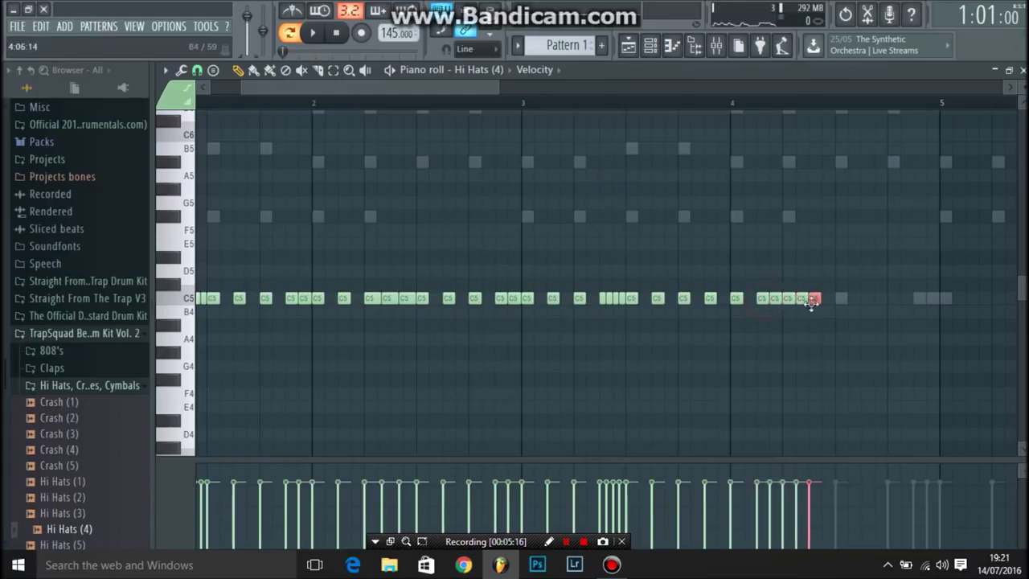
Finish the bar 4 hi-hats so C5 notes fall on steps 3, 5, 7 to 9, 11 to 13 and 15
left_click(841, 300)
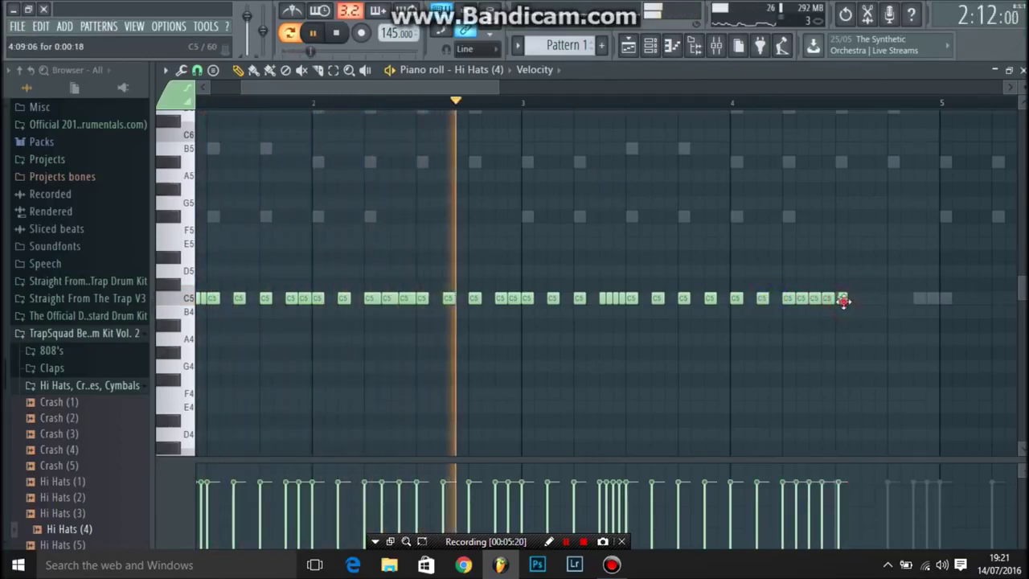
left_click_drag(846, 301, 843, 300)
left_click(866, 304)
left_click(881, 301)
left_click(895, 301)
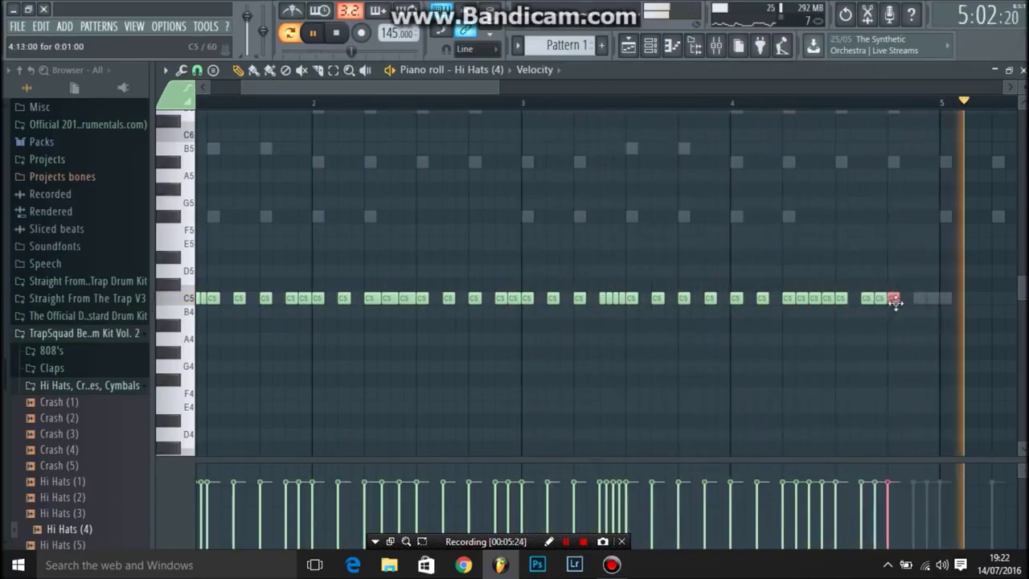
left_click(915, 301)
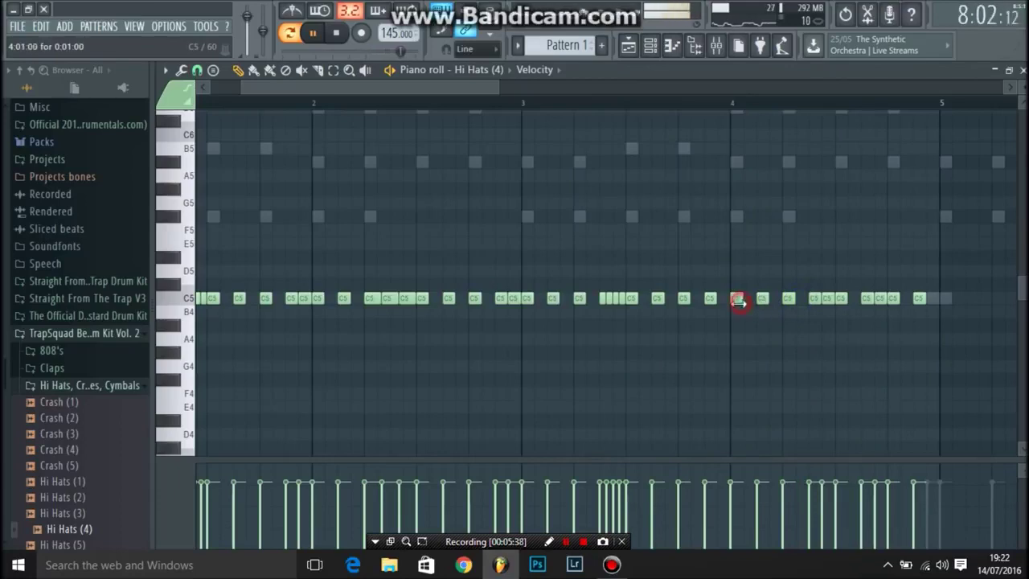
Chop the C5 hi-hats on steps 1 and 3 of bar 4 into fast rolls of shorter notes
key("ctrl+u")
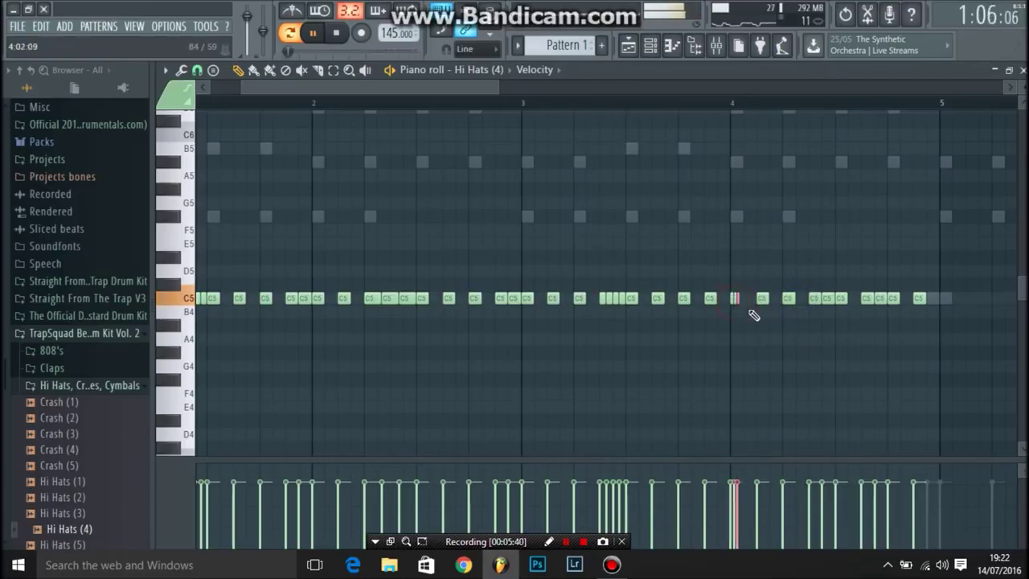
left_click(760, 299)
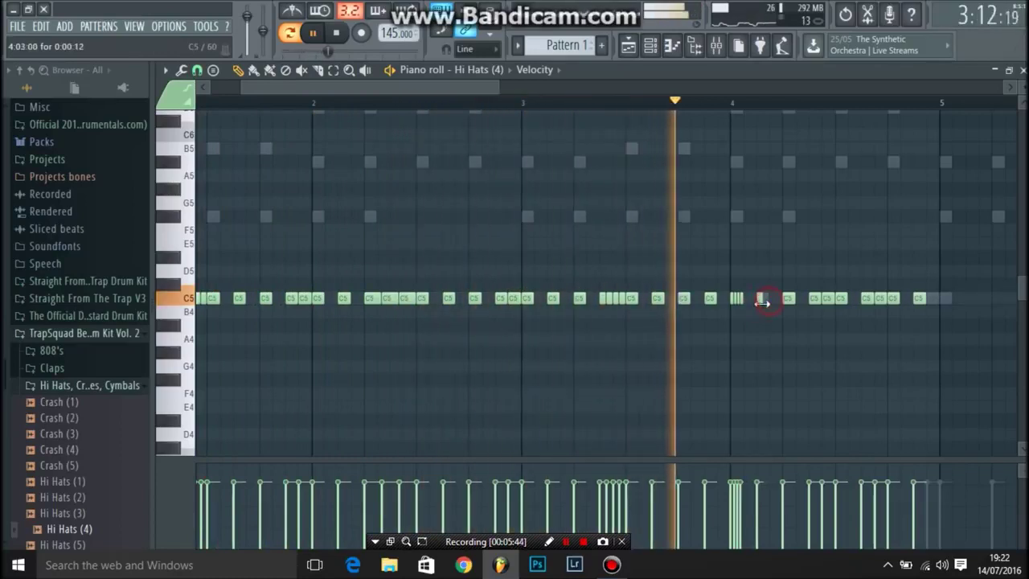
left_click(758, 301)
key("ctrl+u")
Check the playing pattern against the other drum channels in the channel rack, and stop playback
left_click_drag(454, 92, 822, 98)
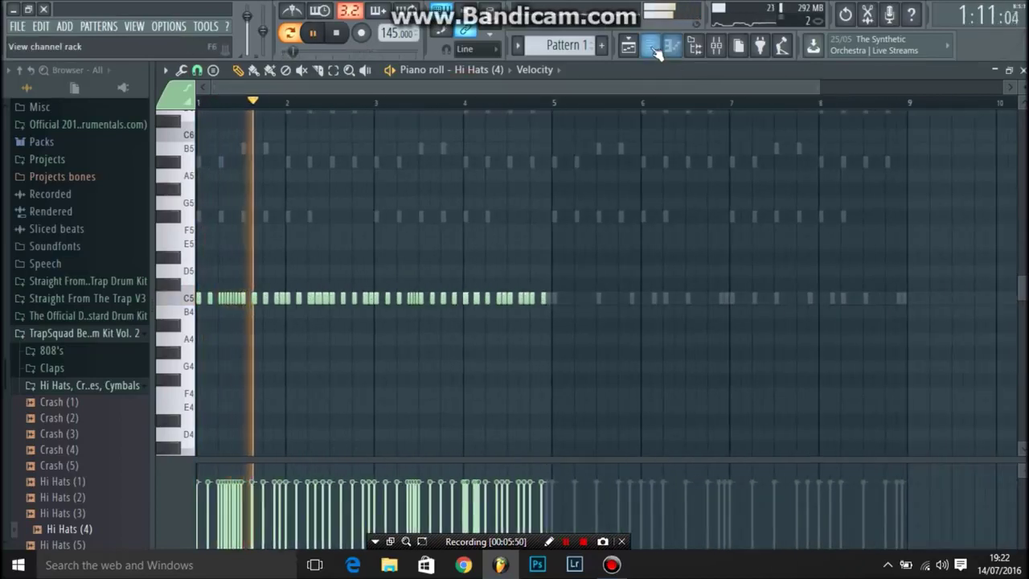
left_click(653, 48)
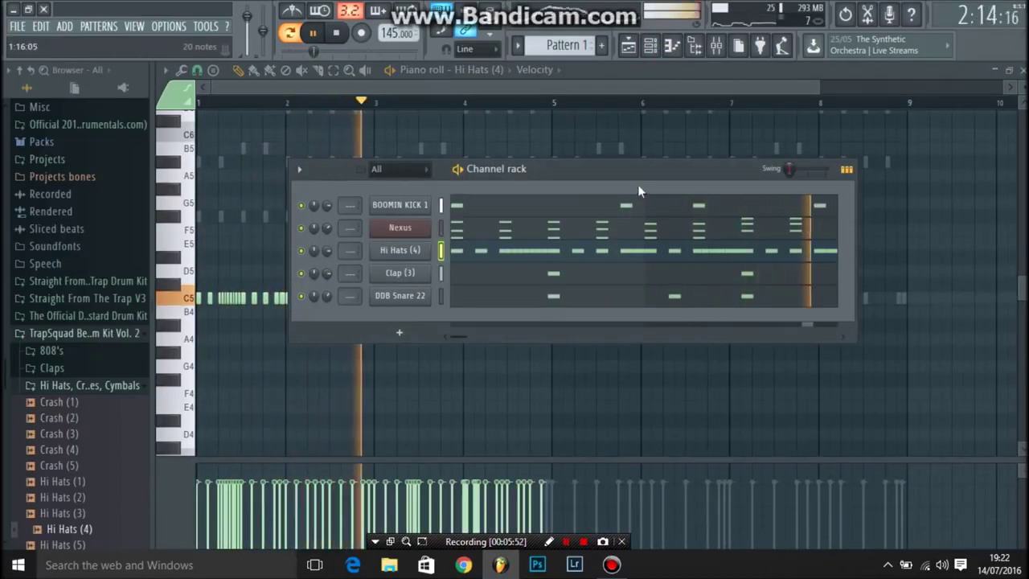
left_click_drag(638, 170, 733, 111)
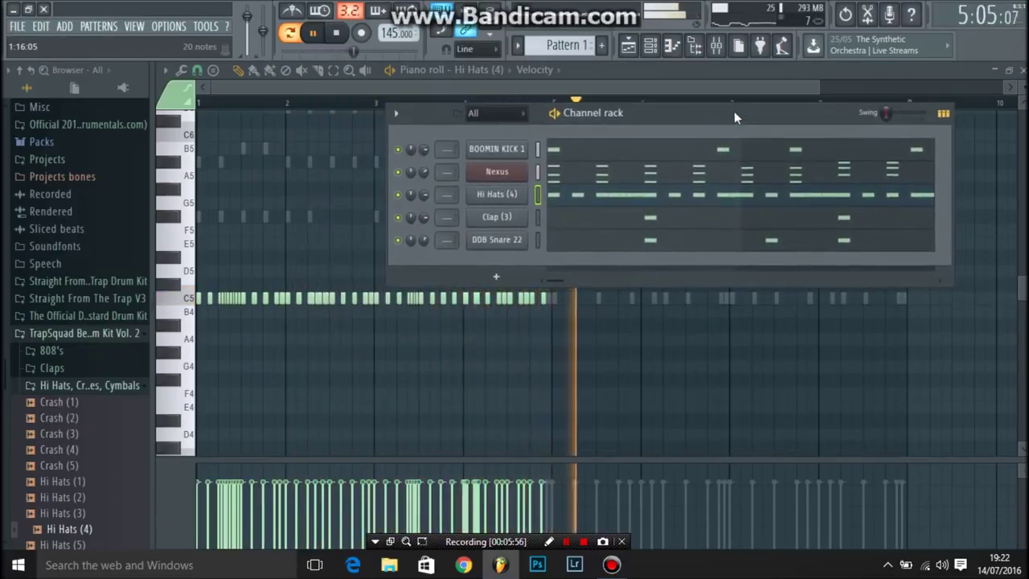
left_click(613, 81)
key("space")
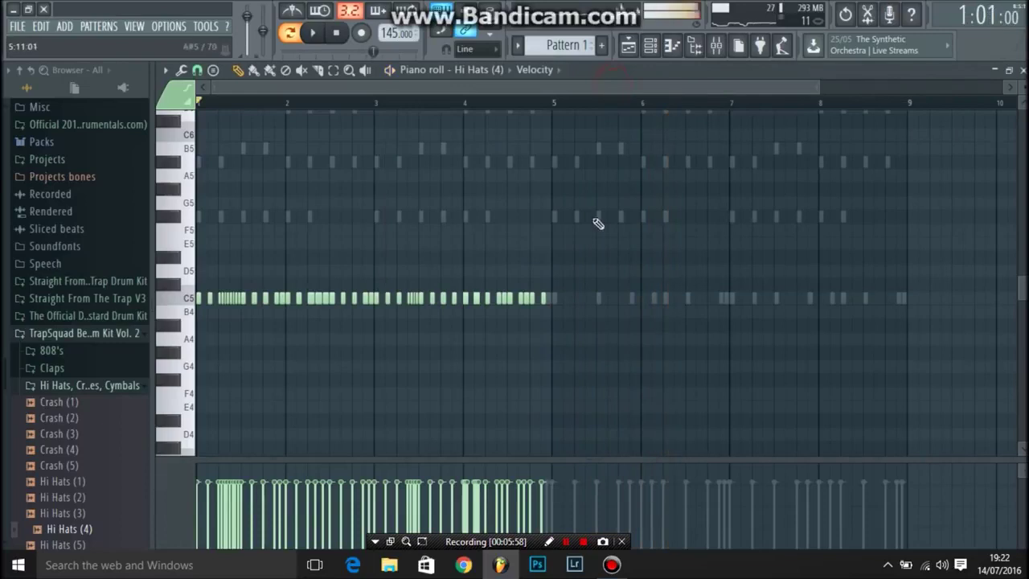
Duplicate the whole four-bar hi-hat pattern and align the copy to start at bar 5, filling bars 5 to 8
left_click_drag(593, 240, 187, 420)
key("ctrl+b")
left_click_drag(571, 304, 587, 300)
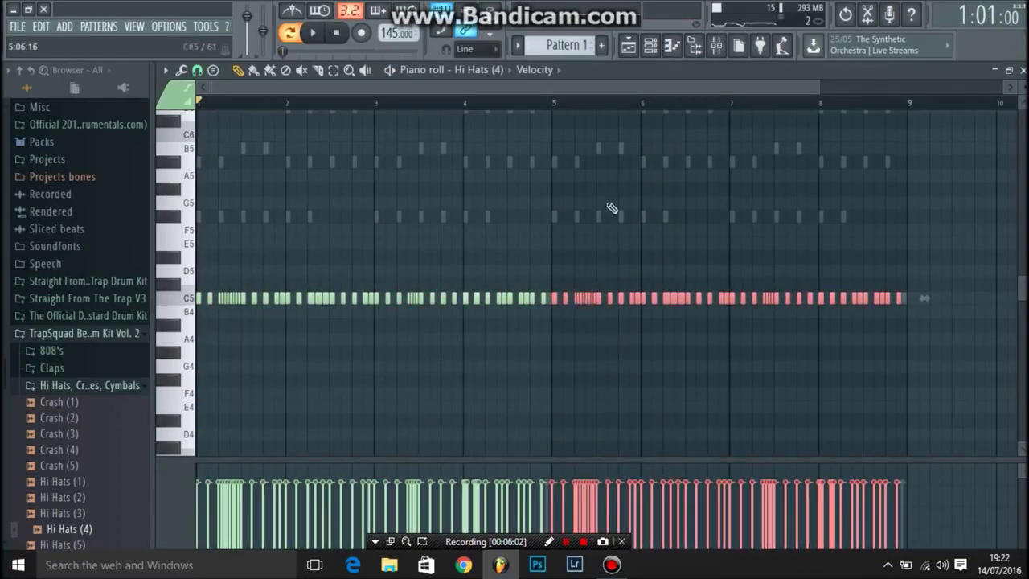
Play back the eight-bar beat while viewing all channels in the channel rack, and stop playback after listening
left_click(647, 50)
key("space")
left_click_drag(627, 111, 516, 114)
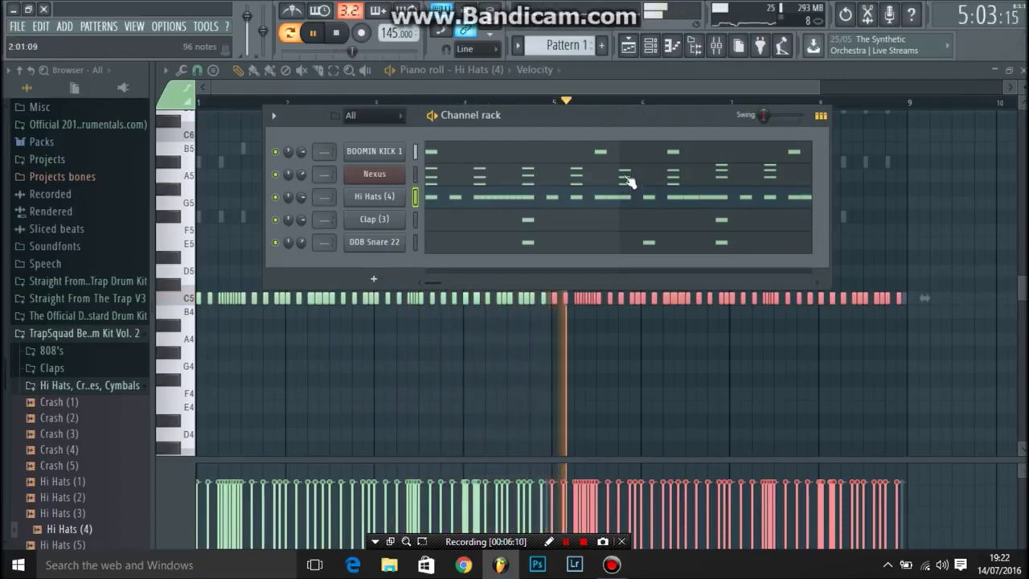
left_click(614, 78)
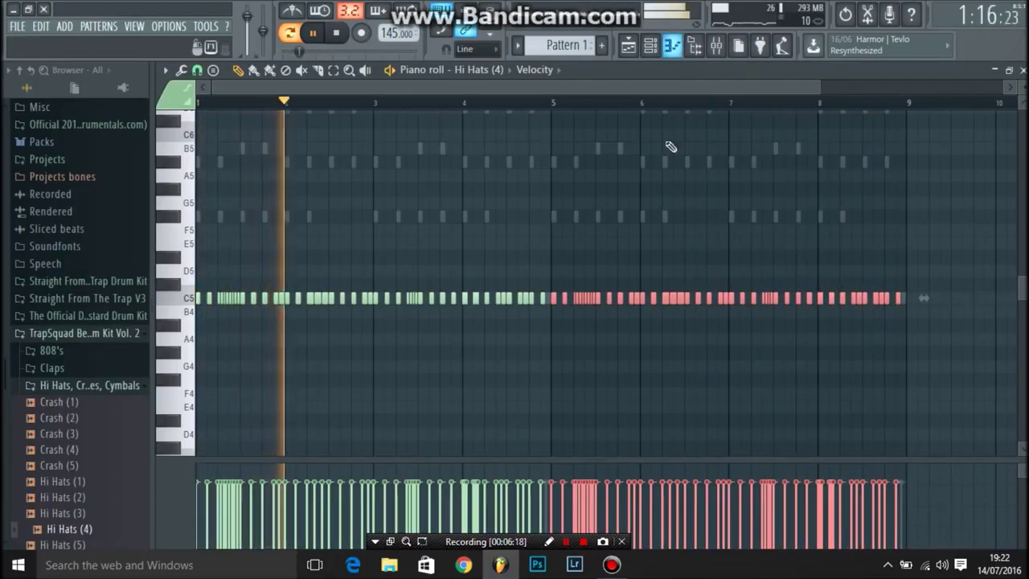
key("space")
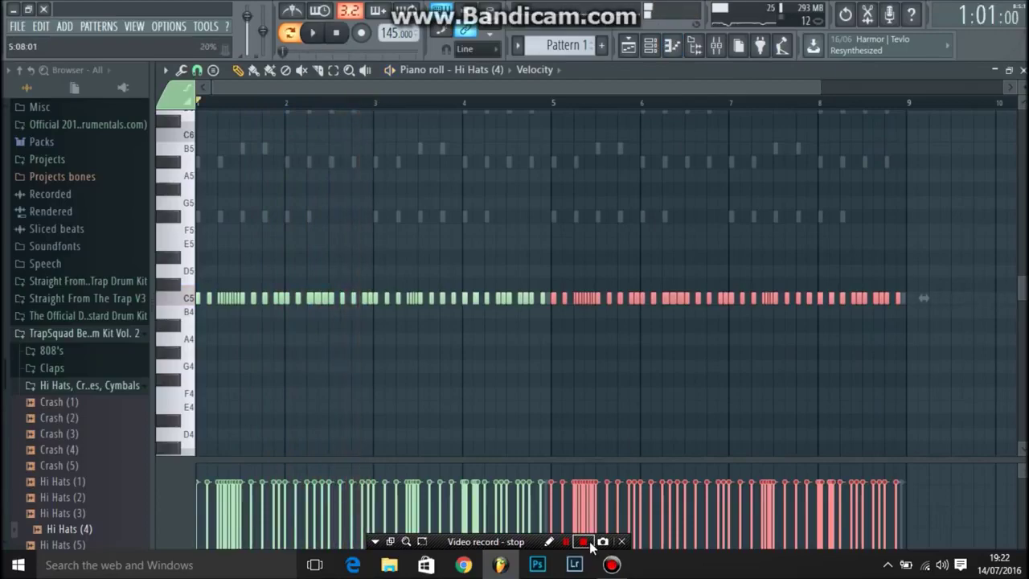